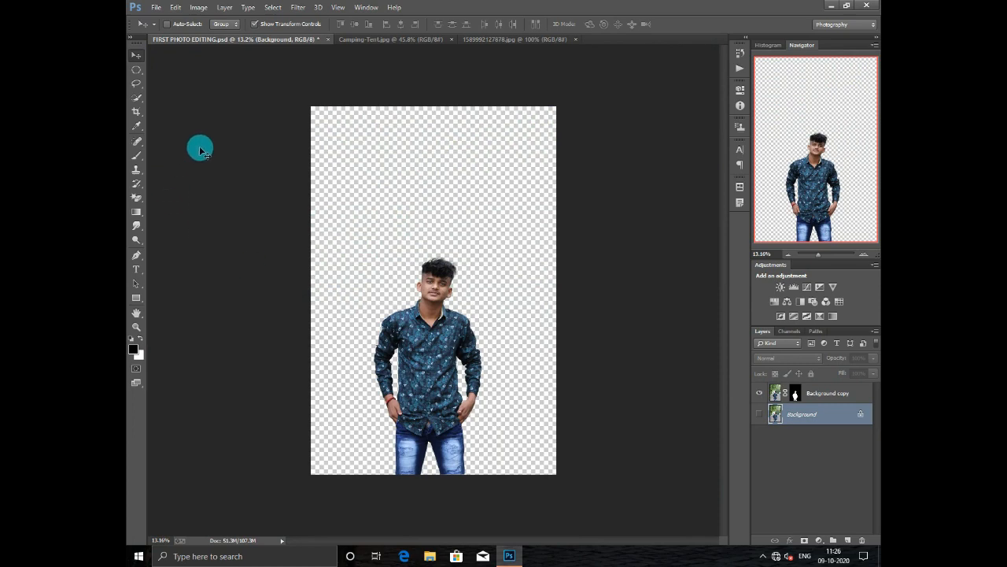
{"action": "scroll", "coordinate": [439, 315], "scroll_direction": "up", "scroll_amount": 5}
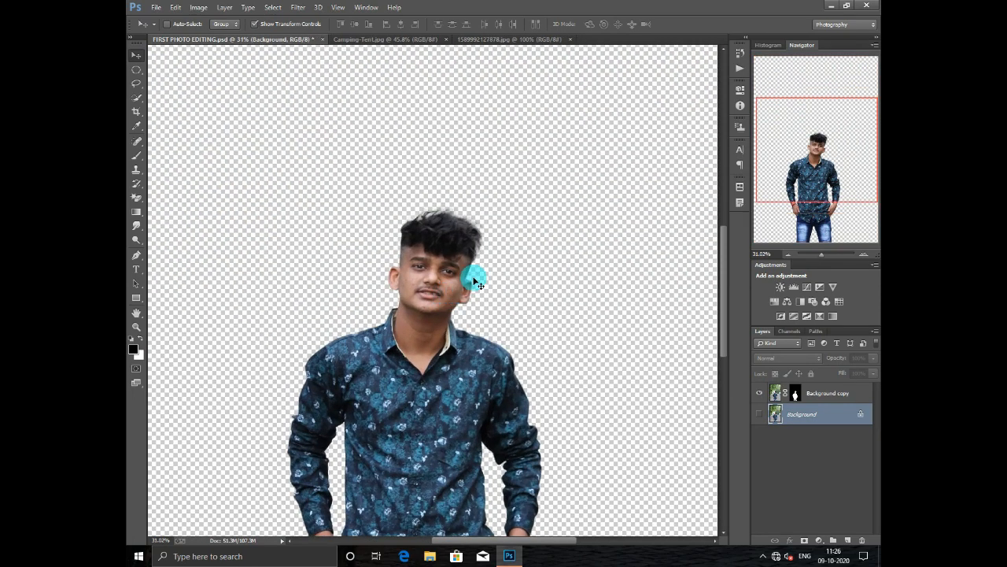
{"action": "scroll", "coordinate": [475, 275], "scroll_direction": "down", "scroll_amount": 2}
{"action": "scroll", "coordinate": [491, 257], "scroll_direction": "down", "scroll_amount": 1}
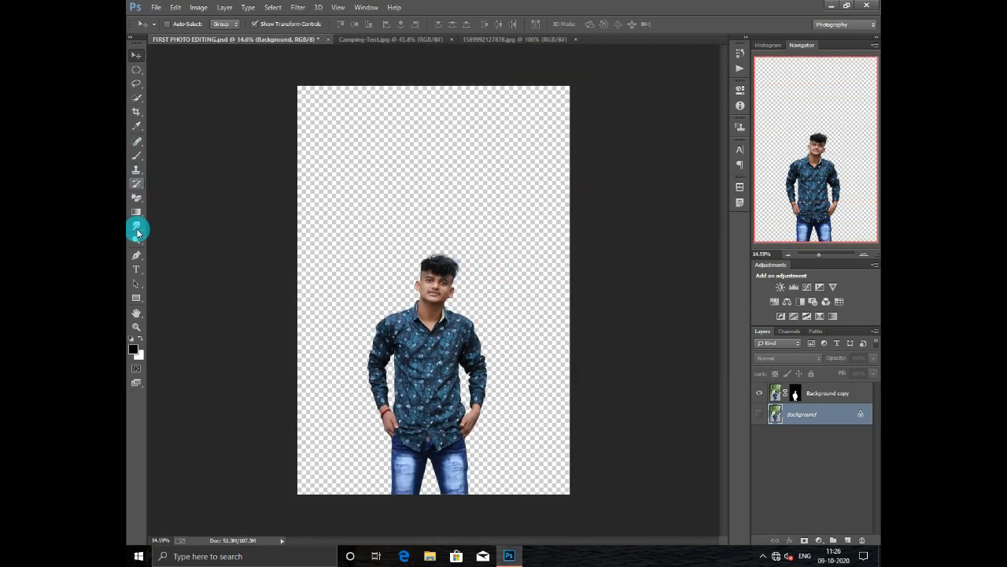
- Smooth the facial skin on the Background copy layer with the Smudge tool at 18% strength, adjusting the brush size as needed
{"action": "mouse_move", "coordinate": [136, 229]}
{"action": "left_mouse_down"}
{"action": "mouse_move", "coordinate": [164, 225]}
{"action": "mouse_move", "coordinate": [170, 246]}
{"action": "left_mouse_up"}
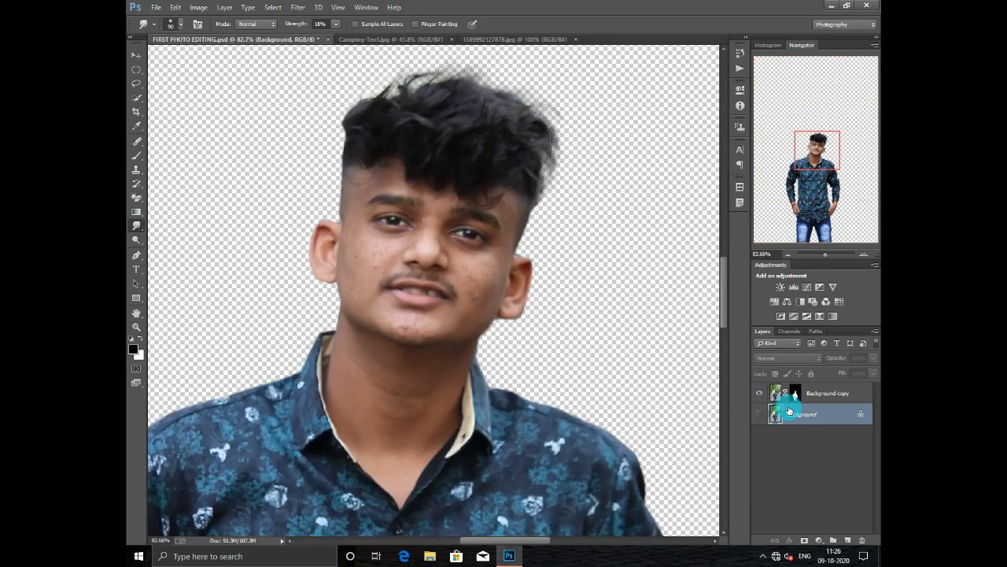
{"action": "left_click", "coordinate": [640, 323]}
{"action": "key", "text": "Return"}
{"action": "left_click", "coordinate": [826, 393]}
{"action": "scroll", "coordinate": [350, 250], "scroll_direction": "up", "scroll_amount": 3}
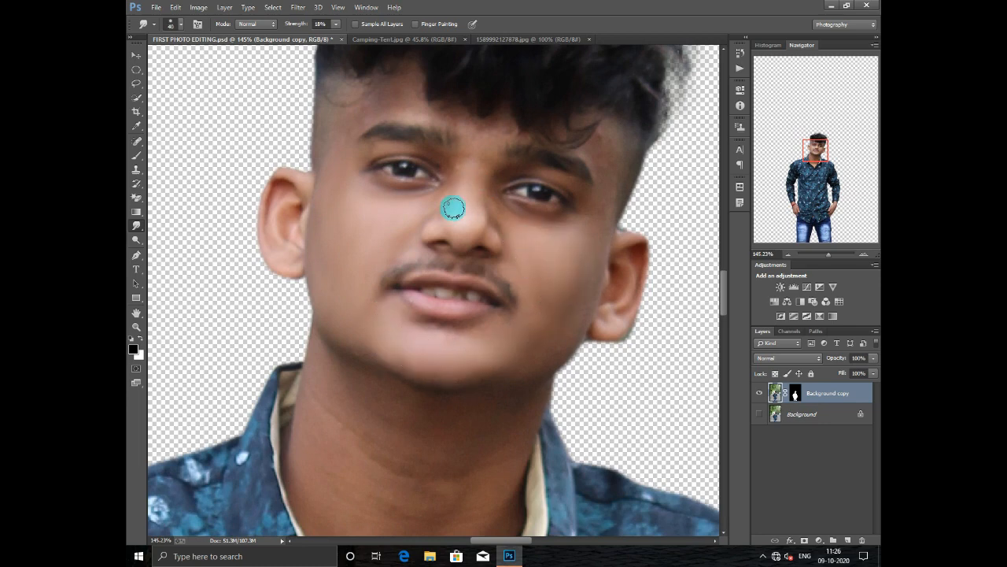
{"action": "scroll", "coordinate": [473, 170], "scroll_direction": "up", "scroll_amount": 1}
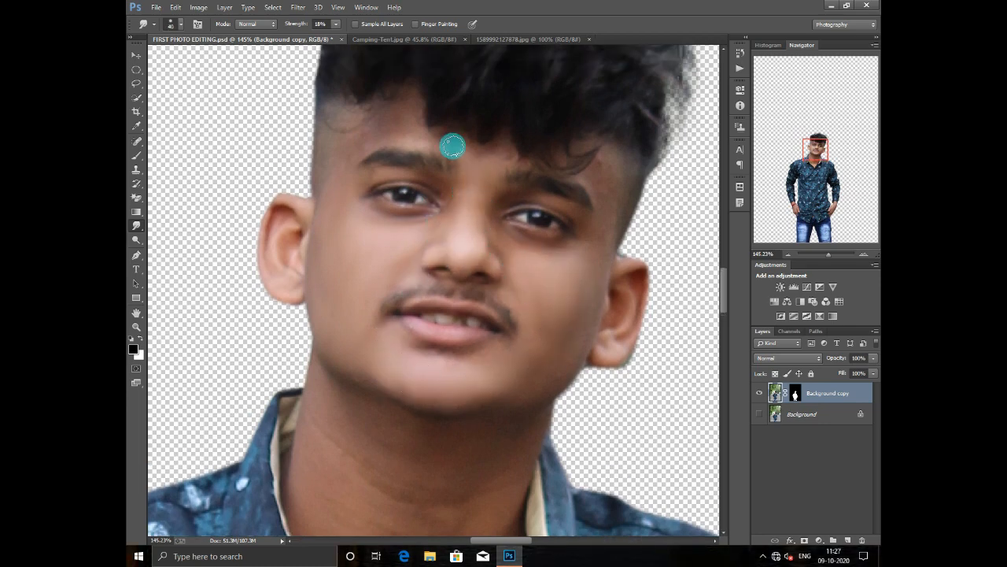
{"action": "key", "text": "bracketright"}
{"action": "key", "text": "bracketright"}
{"action": "key", "text": "bracketright"}
{"action": "key", "text": "bracketleft"}
{"action": "scroll", "coordinate": [620, 140], "scroll_direction": "down", "scroll_amount": 1}
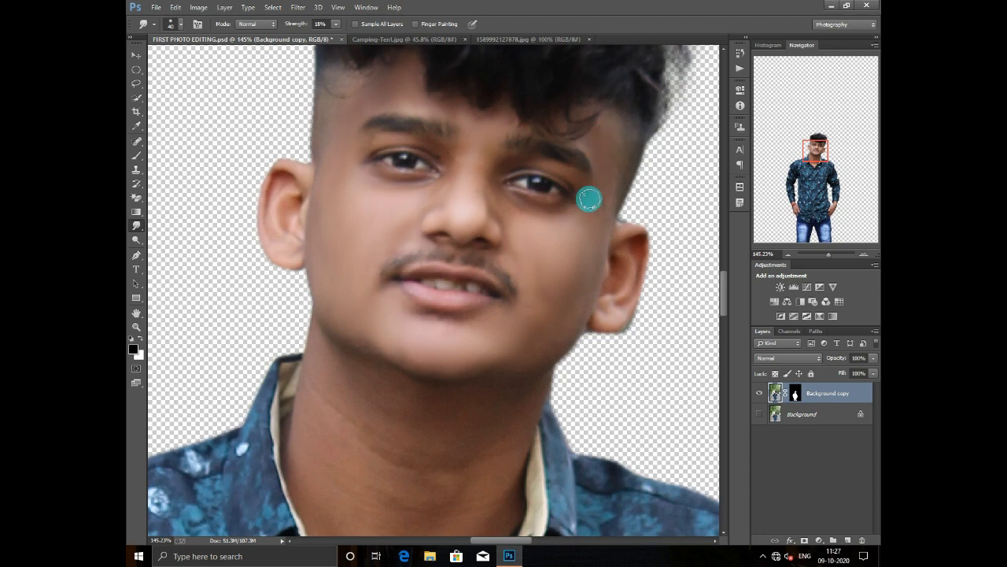
{"action": "scroll", "coordinate": [589, 199], "scroll_direction": "down", "scroll_amount": 2}
{"action": "key", "text": "bracketleft"}
- Smooth the skin on the neck with a larger Smudge brush and check the whole figure against the original photo
{"action": "scroll", "coordinate": [374, 172], "scroll_direction": "down", "scroll_amount": 3}
{"action": "scroll", "coordinate": [428, 207], "scroll_direction": "down", "scroll_amount": 4}
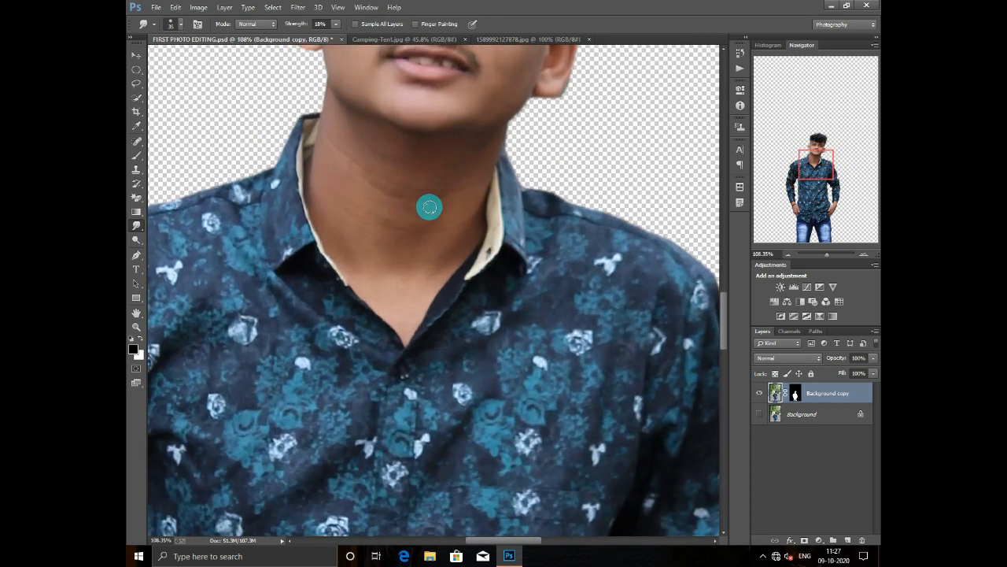
{"action": "key", "text": "bracketright"}
{"action": "key", "text": "bracketright"}
{"action": "key", "text": "bracketright"}
{"action": "key", "text": "bracketright"}
{"action": "key", "text": "bracketright"}
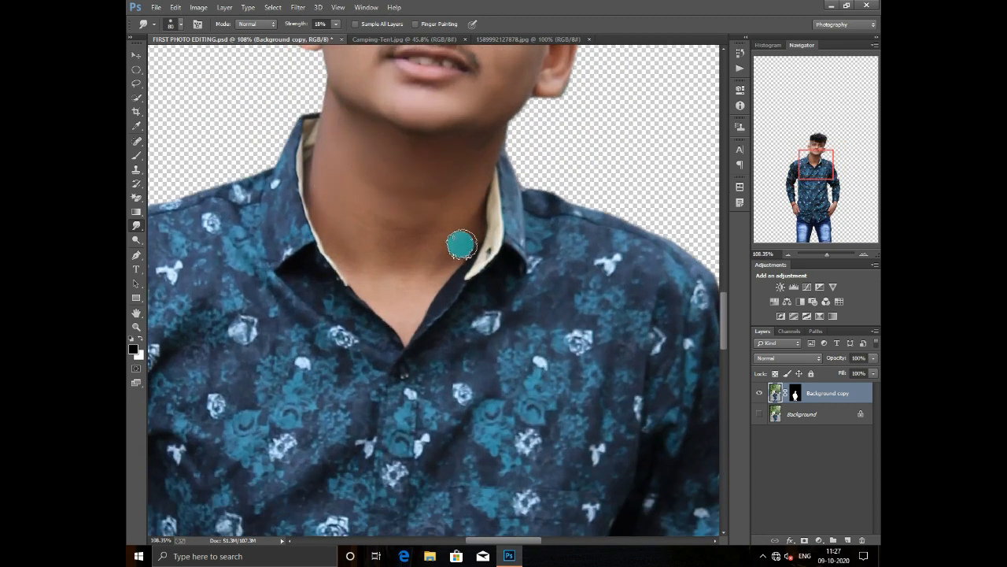
{"action": "scroll", "coordinate": [403, 309], "scroll_direction": "down", "scroll_amount": 10}
{"action": "scroll", "coordinate": [448, 197], "scroll_direction": "up", "scroll_amount": 3}
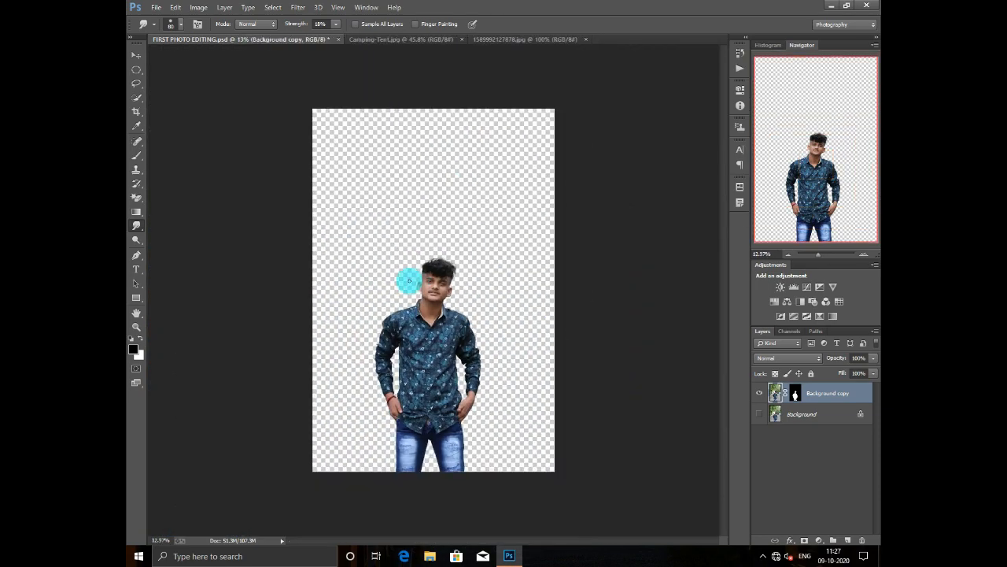
{"action": "left_click", "coordinate": [759, 414]}
{"action": "left_click", "coordinate": [760, 414]}
- Copy the Camping-Tent.jpg landscape into the FIRST PHOTO EDITING.psd document as a new layer
{"action": "left_click", "coordinate": [418, 39]}
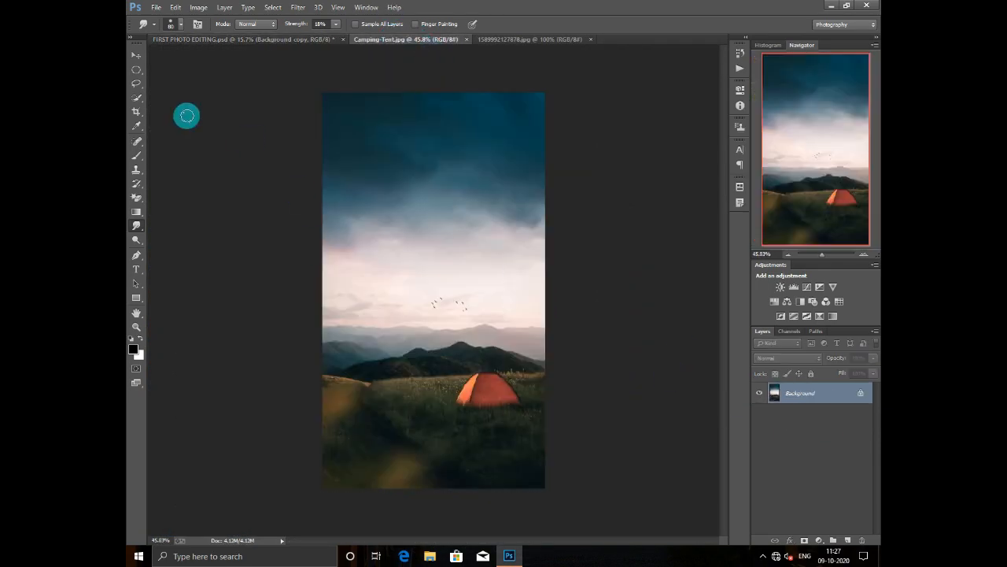
{"action": "left_click", "coordinate": [136, 56]}
{"action": "scroll", "coordinate": [420, 299], "scroll_direction": "up", "scroll_amount": 4}
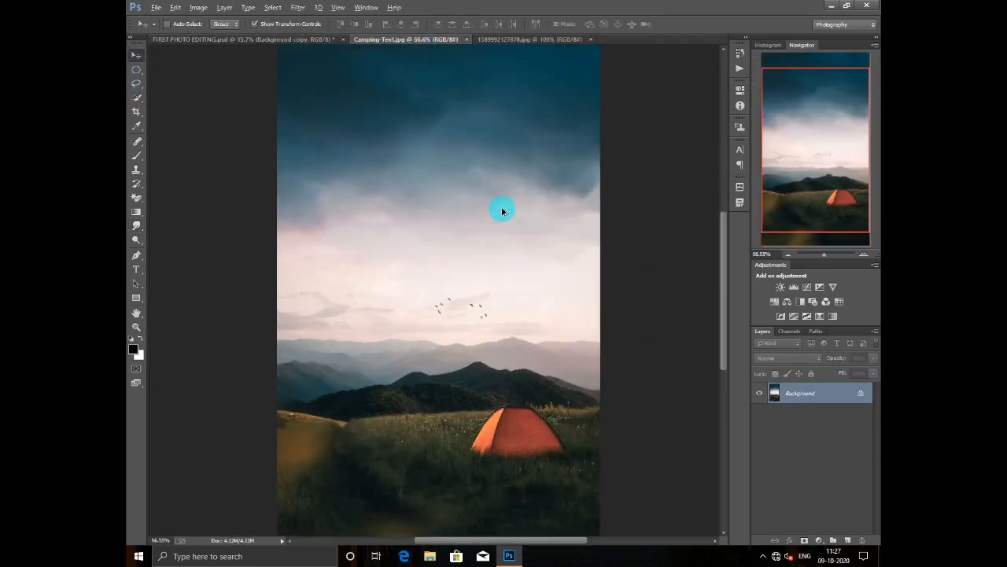
{"action": "scroll", "coordinate": [498, 219], "scroll_direction": "down", "scroll_amount": 4}
{"action": "left_click_drag", "start_coordinate": [315, 42], "coordinate": [432, 242]}
- Scale the landscape layer proportionally to 327.40% and position it to span the full height of the canvas
{"action": "key", "text": "ctrl+t"}
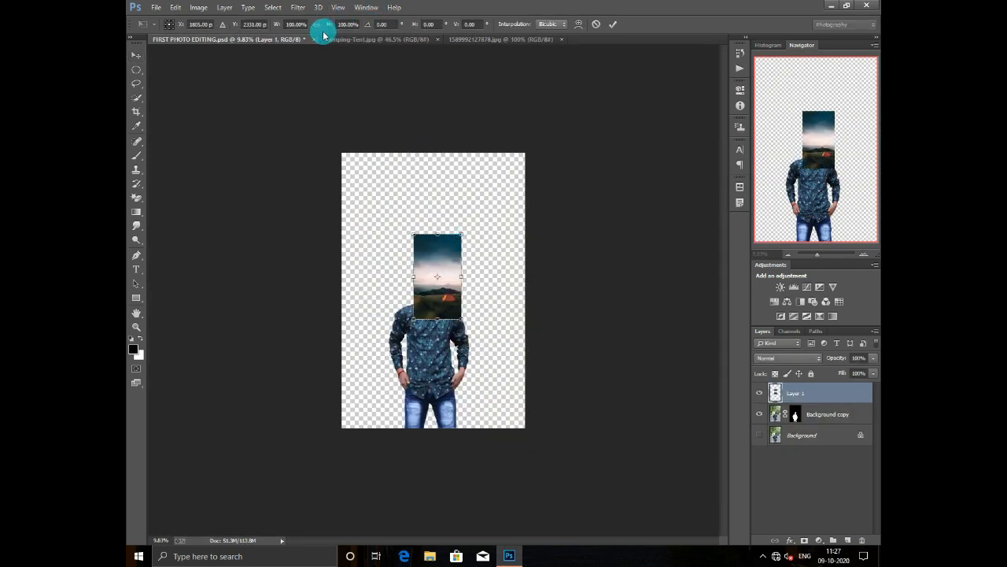
{"action": "left_click_drag", "start_coordinate": [329, 28], "coordinate": [429, 63]}
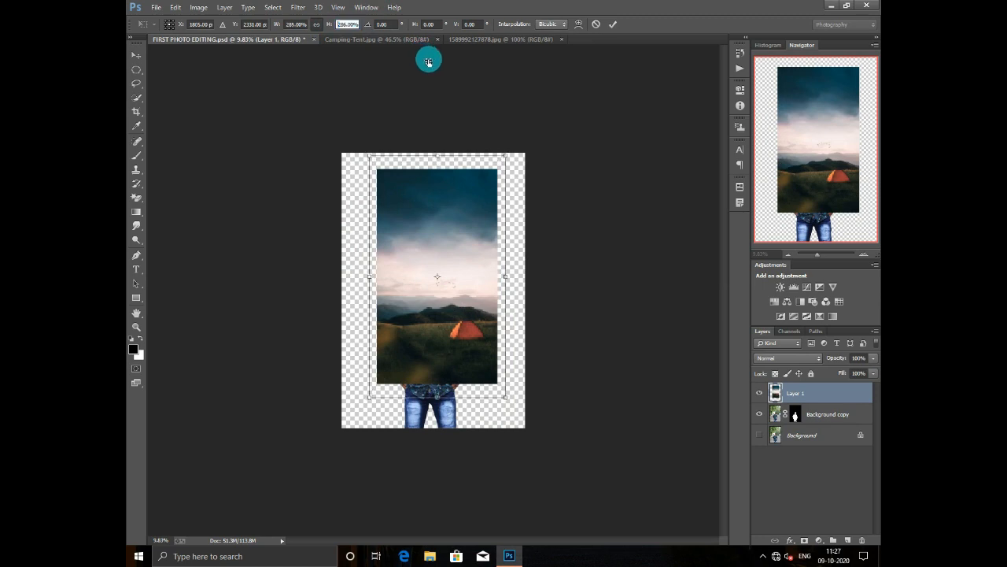
{"action": "left_click_drag", "start_coordinate": [459, 212], "coordinate": [454, 211]}
{"action": "mouse_move", "coordinate": [502, 399]}
{"action": "left_mouse_down"}
{"action": "mouse_move", "coordinate": [510, 434]}
{"action": "mouse_move", "coordinate": [497, 417]}
{"action": "left_mouse_up"}
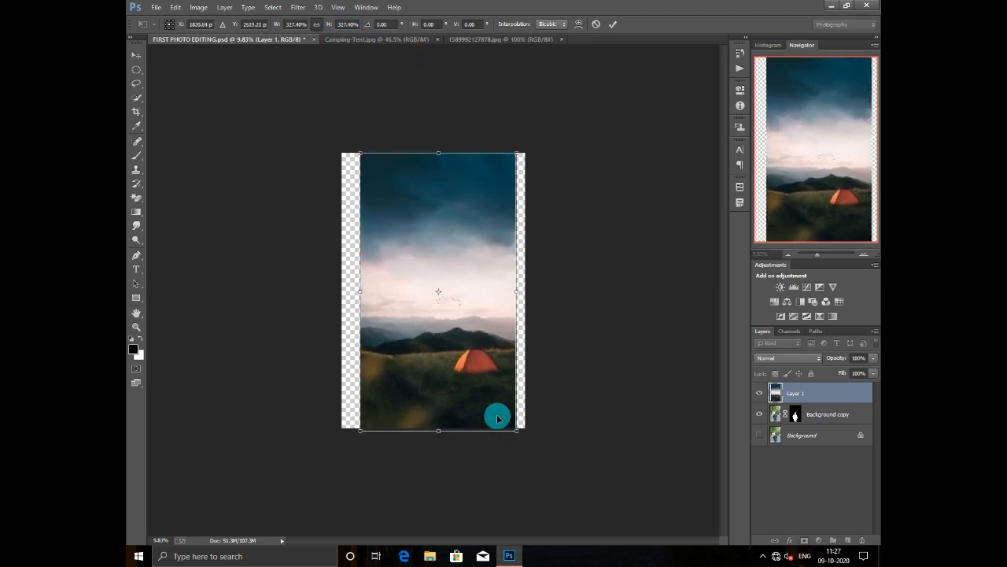
{"action": "left_click", "coordinate": [613, 25]}
- Move the Background copy layer above Layer 1 so the man stands in front of the landscape
{"action": "scroll", "coordinate": [396, 354], "scroll_direction": "up", "scroll_amount": 5}
{"action": "left_click_drag", "start_coordinate": [819, 414], "coordinate": [811, 390]}
{"action": "scroll", "coordinate": [433, 292], "scroll_direction": "down", "scroll_amount": 4}
- Crop the empty strips on both sides of the landscape and trim part of the sky at the top
{"action": "left_click", "coordinate": [136, 111]}
{"action": "left_click_drag", "start_coordinate": [332, 292], "coordinate": [344, 292]}
{"action": "left_click_drag", "start_coordinate": [523, 322], "coordinate": [519, 322]}
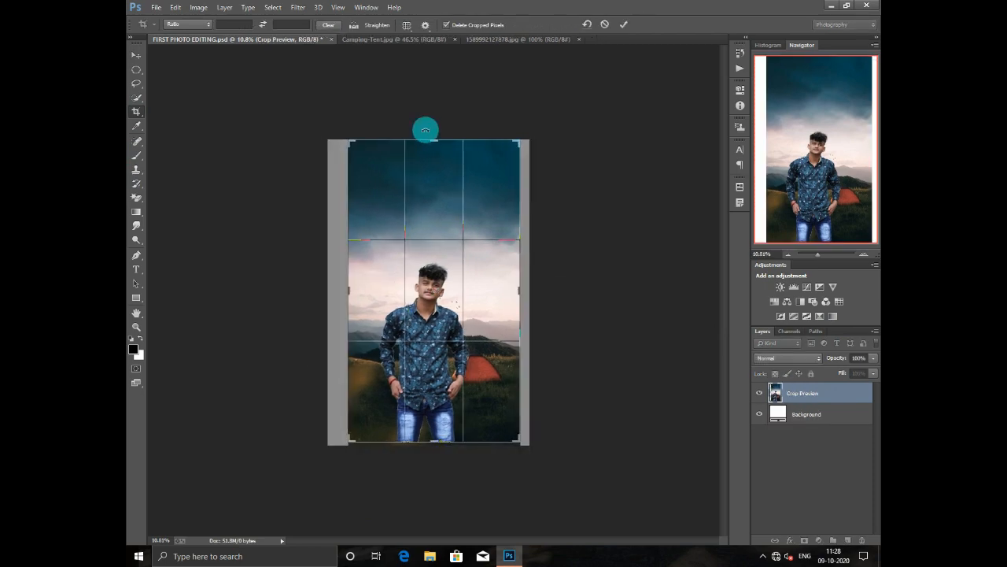
{"action": "left_click_drag", "start_coordinate": [429, 140], "coordinate": [431, 158]}
{"action": "left_click", "coordinate": [624, 25]}
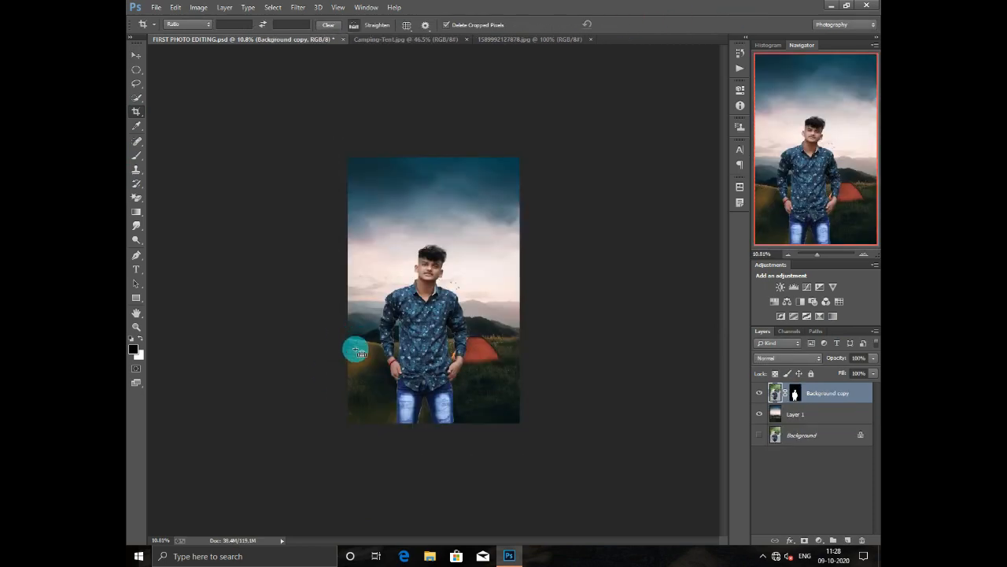
- Crop a further narrow strip off the right side of the picture
{"action": "scroll", "coordinate": [355, 349], "scroll_direction": "up", "scroll_amount": 4}
{"action": "left_click_drag", "start_coordinate": [559, 290], "coordinate": [547, 305]}
{"action": "left_click", "coordinate": [622, 26]}
- Fade the lower jeans into the grass by painting black on the Background copy mask with a large soft brush at 82% flow
{"action": "left_click", "coordinate": [791, 395]}
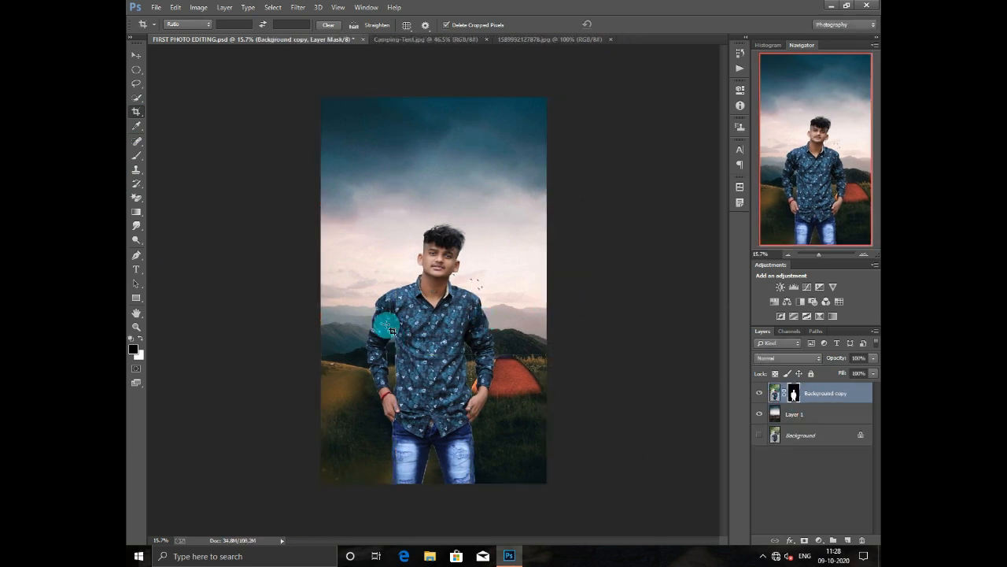
{"action": "left_click", "coordinate": [135, 158]}
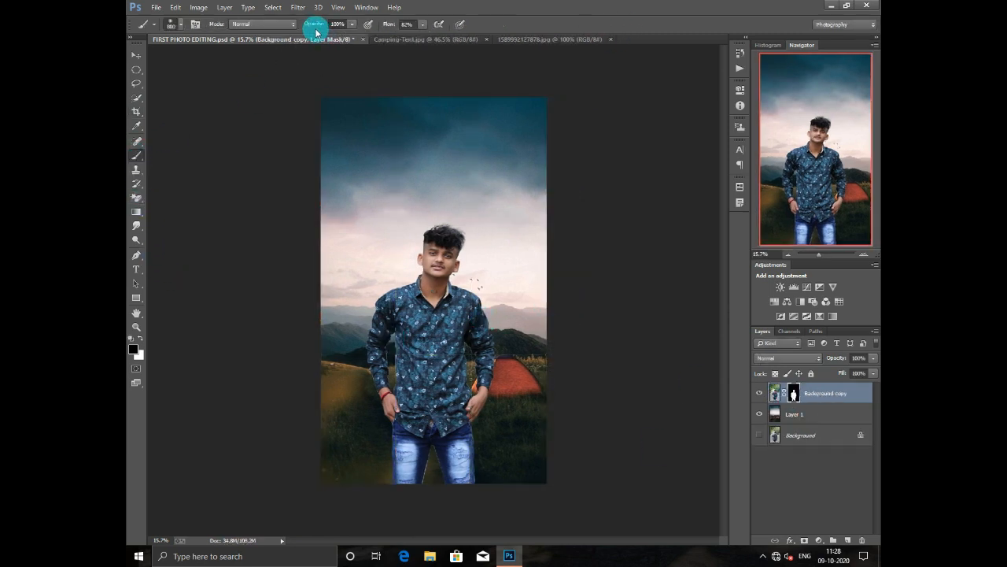
{"action": "mouse_move", "coordinate": [392, 397]}
{"action": "left_mouse_down"}
{"action": "mouse_move", "coordinate": [398, 475]}
{"action": "mouse_move", "coordinate": [381, 503]}
{"action": "mouse_move", "coordinate": [394, 484]}
{"action": "mouse_move", "coordinate": [391, 514]}
{"action": "mouse_move", "coordinate": [369, 536]}
{"action": "mouse_move", "coordinate": [400, 472]}
{"action": "left_mouse_up"}
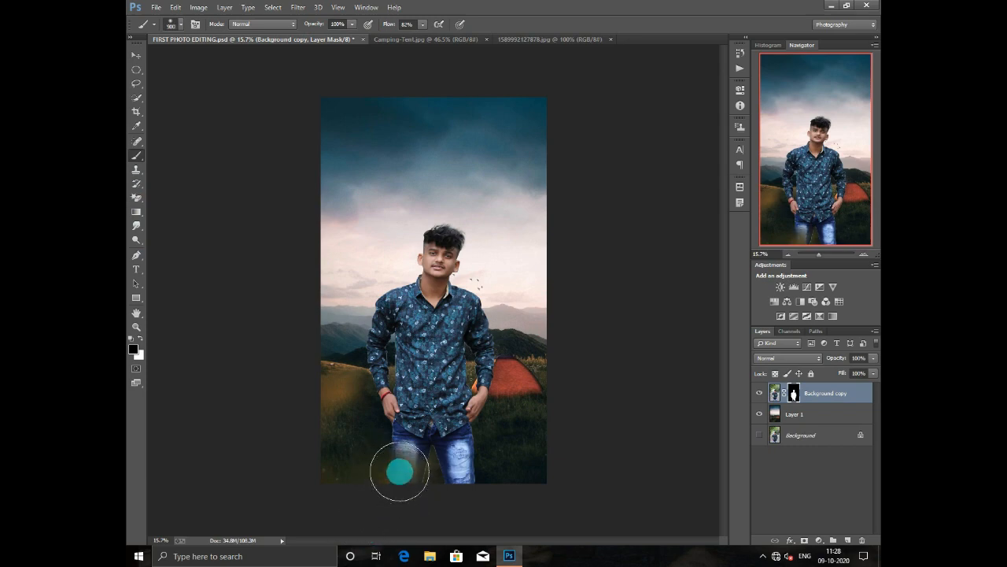
{"action": "scroll", "coordinate": [446, 452], "scroll_direction": "up", "scroll_amount": 4}
{"action": "scroll", "coordinate": [543, 277], "scroll_direction": "down", "scroll_amount": 2}
{"action": "scroll", "coordinate": [503, 451], "scroll_direction": "down", "scroll_amount": 1}
{"action": "scroll", "coordinate": [433, 472], "scroll_direction": "up", "scroll_amount": 7}
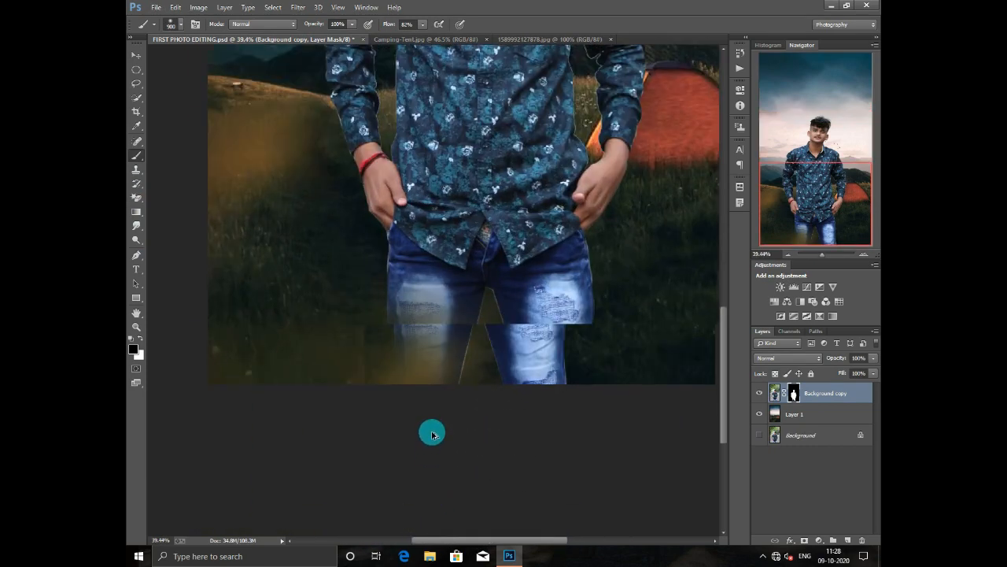
{"action": "scroll", "coordinate": [458, 369], "scroll_direction": "down", "scroll_amount": 7}
{"action": "scroll", "coordinate": [458, 372], "scroll_direction": "down", "scroll_amount": 4}
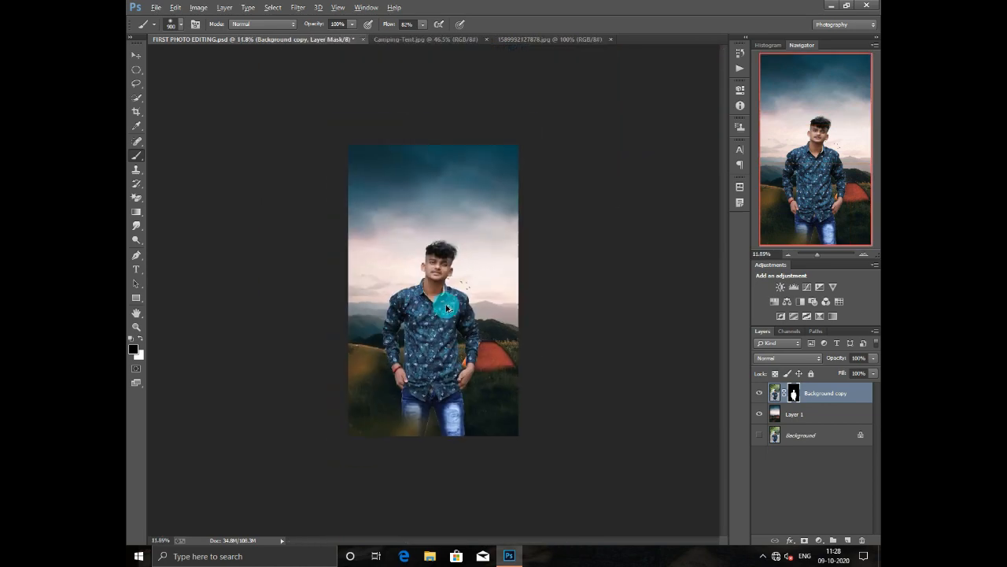
{"action": "scroll", "coordinate": [418, 364], "scroll_direction": "up", "scroll_amount": 2}
{"action": "scroll", "coordinate": [423, 358], "scroll_direction": "up", "scroll_amount": 2}
{"action": "scroll", "coordinate": [441, 342], "scroll_direction": "down", "scroll_amount": 1}
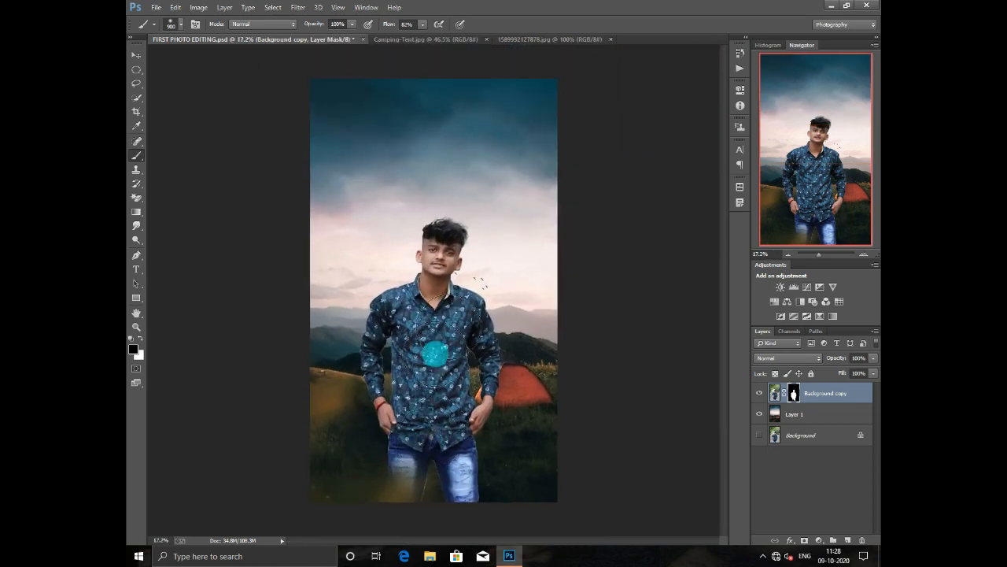
{"action": "key", "text": "bracketleft"}
{"action": "key", "text": "bracketleft"}
{"action": "key", "text": "bracketleft"}
{"action": "key", "text": "bracketleft"}
{"action": "key", "text": "bracketleft"}
{"action": "key", "text": "bracketleft"}
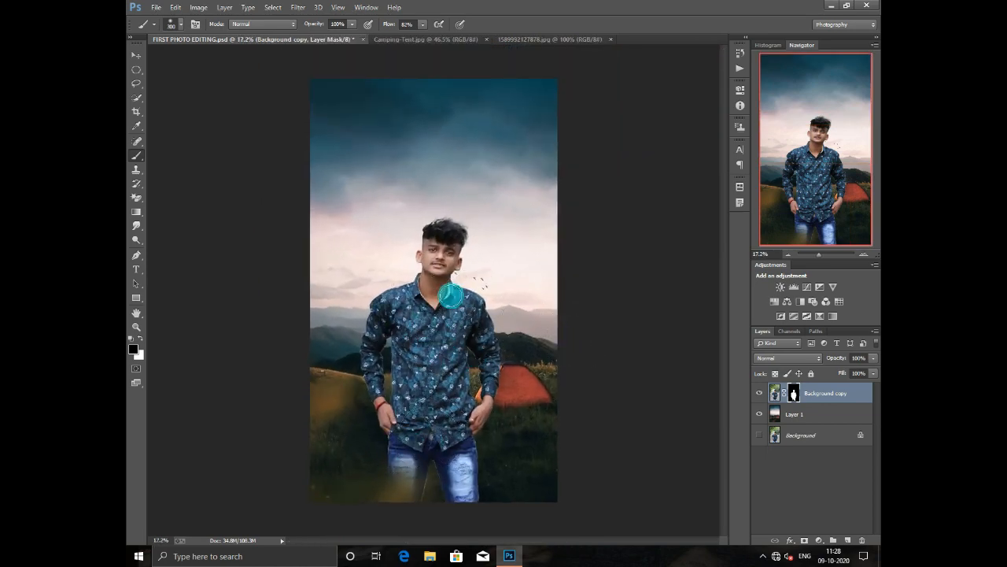
{"action": "left_click", "coordinate": [775, 413]}
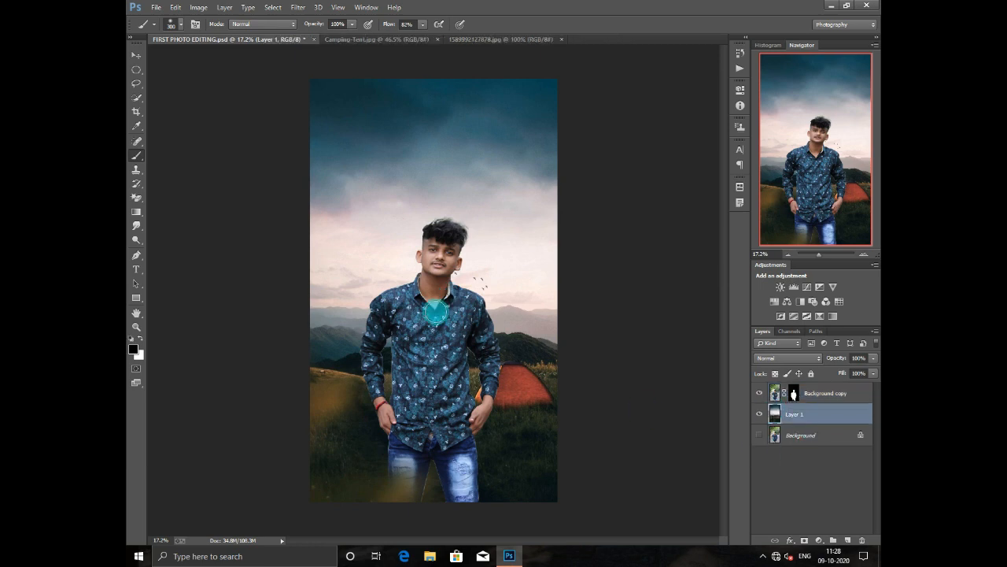
- Open the Camera Raw filter on the Background copy image and set Highlights -5, Shadows +31, Whites +12, Blacks -19, Clarity +26 and a slightly cooler temperature
{"action": "left_click", "coordinate": [774, 392]}
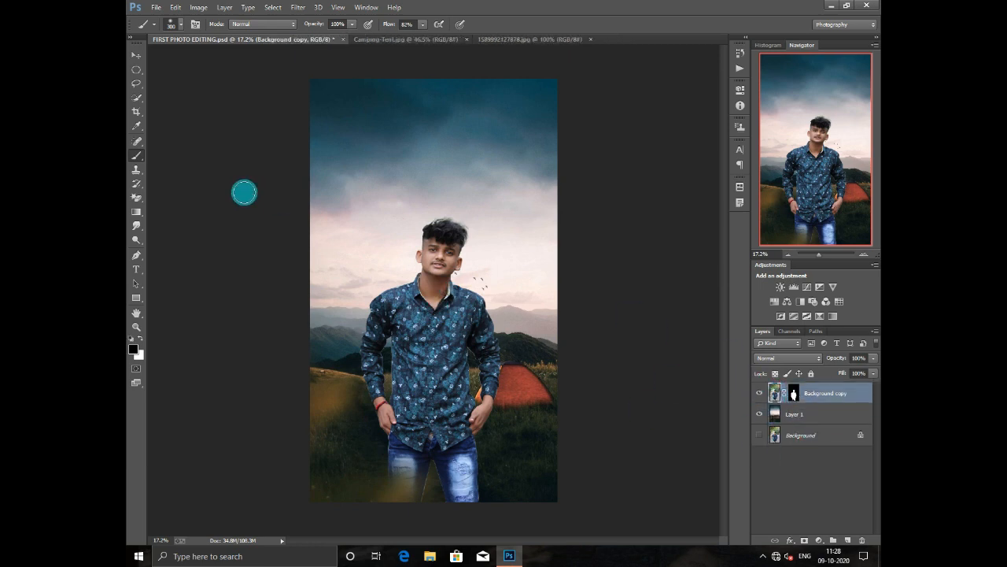
{"action": "left_click", "coordinate": [298, 8]}
{"action": "left_click", "coordinate": [339, 70]}
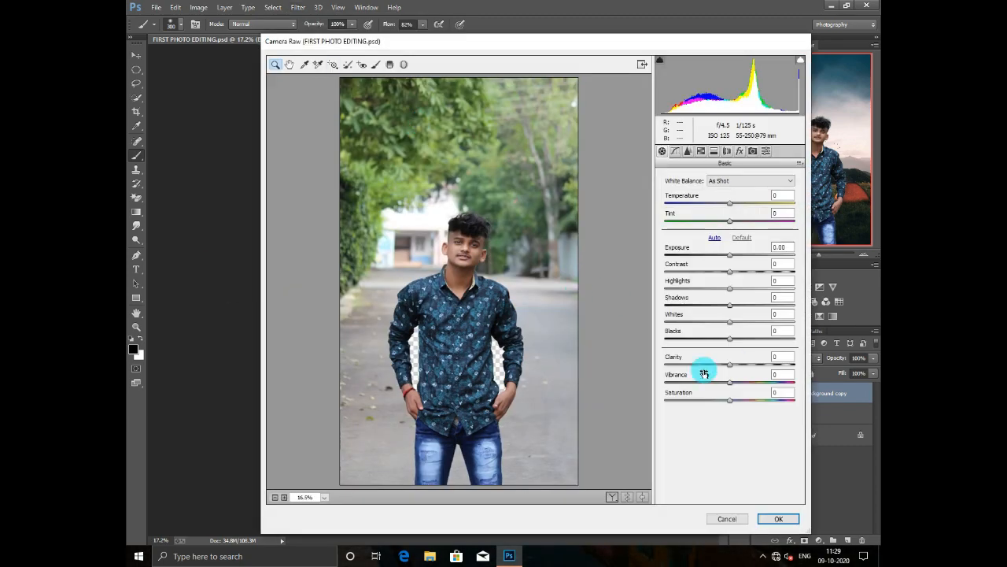
{"action": "left_click_drag", "start_coordinate": [730, 365], "coordinate": [746, 366]}
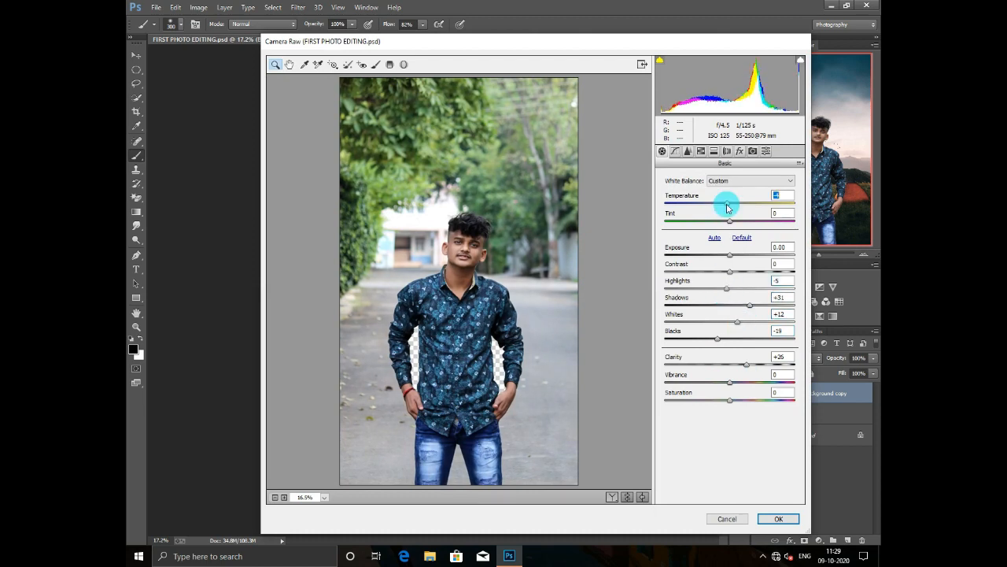
- Raise the Oranges luminance to +12 in the Camera Raw HSL settings and apply the filter
{"action": "left_click", "coordinate": [688, 150]}
{"action": "left_click", "coordinate": [701, 151]}
{"action": "left_click", "coordinate": [726, 193]}
{"action": "left_click_drag", "start_coordinate": [731, 245], "coordinate": [738, 250]}
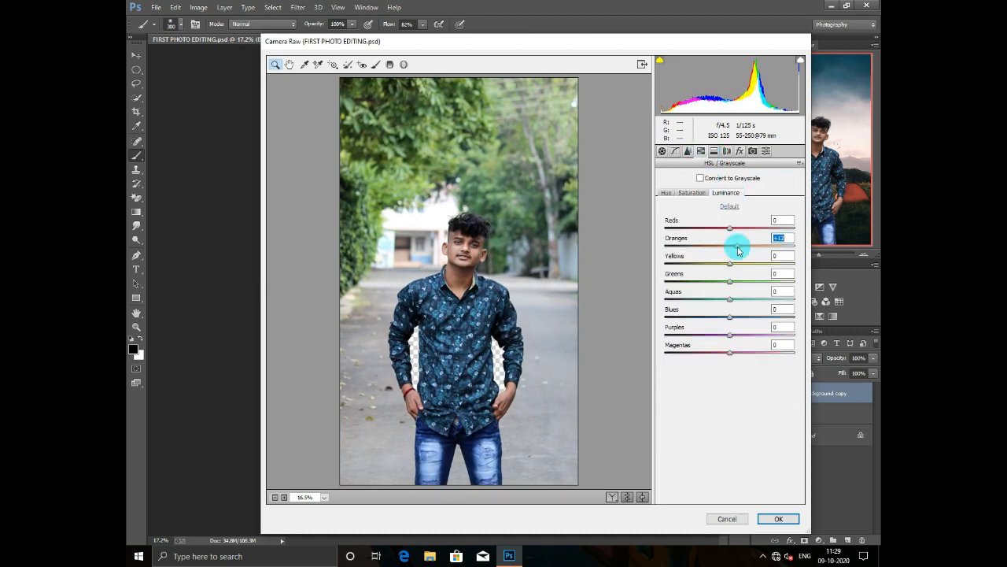
{"action": "left_click", "coordinate": [778, 518]}
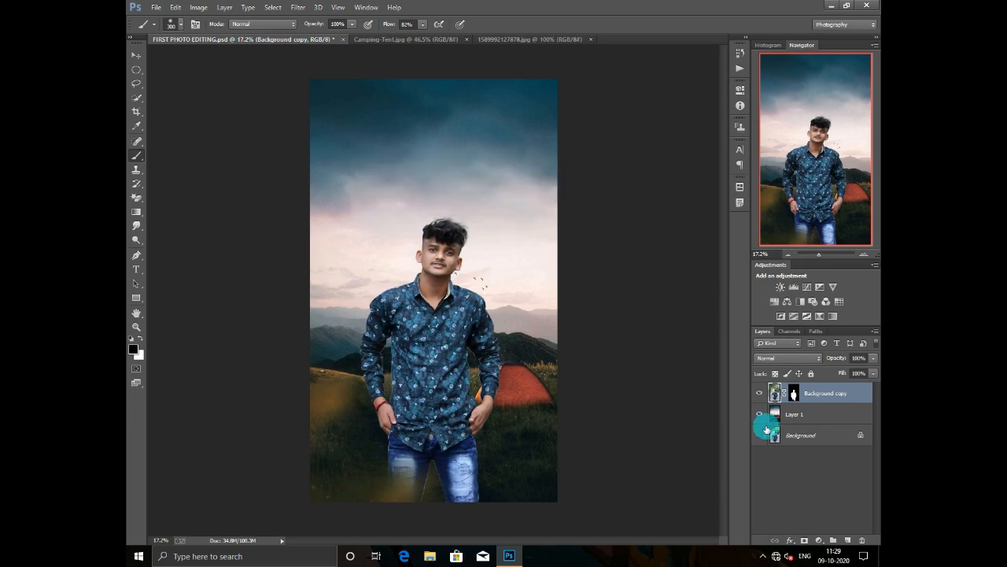
- Add a Levels adjustment clipped to Layer 1 with midtones 0.89, white input 248 and a slightly lowered white output level
{"action": "left_click", "coordinate": [769, 420]}
{"action": "left_click", "coordinate": [817, 542]}
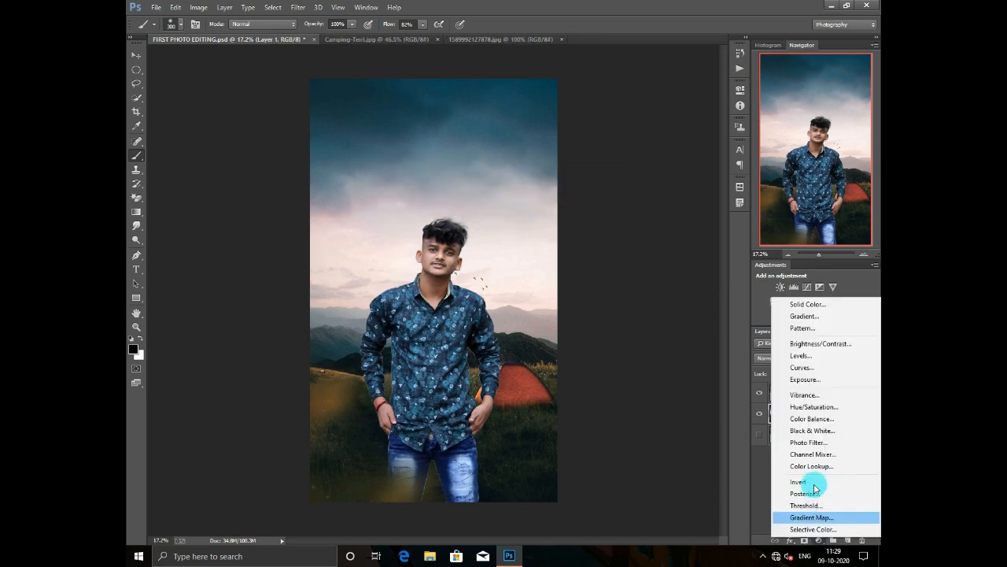
{"action": "left_click", "coordinate": [799, 355]}
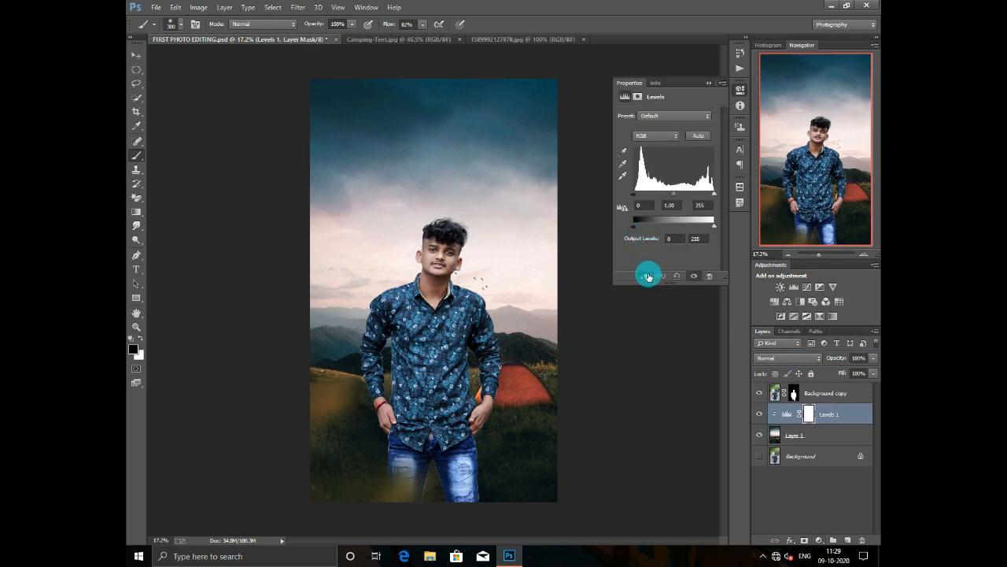
{"action": "left_click_drag", "start_coordinate": [674, 198], "coordinate": [678, 198]}
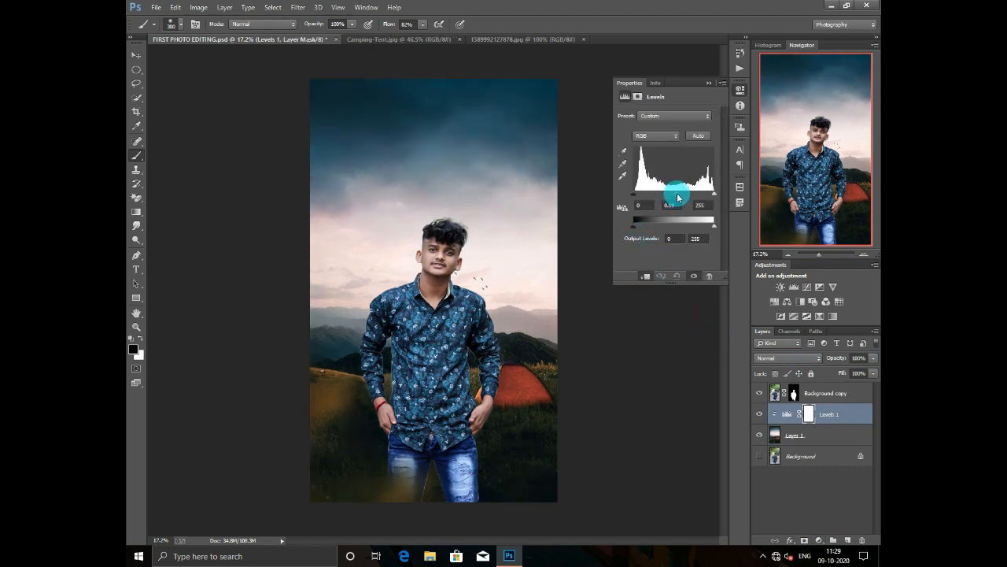
{"action": "left_click", "coordinate": [715, 195]}
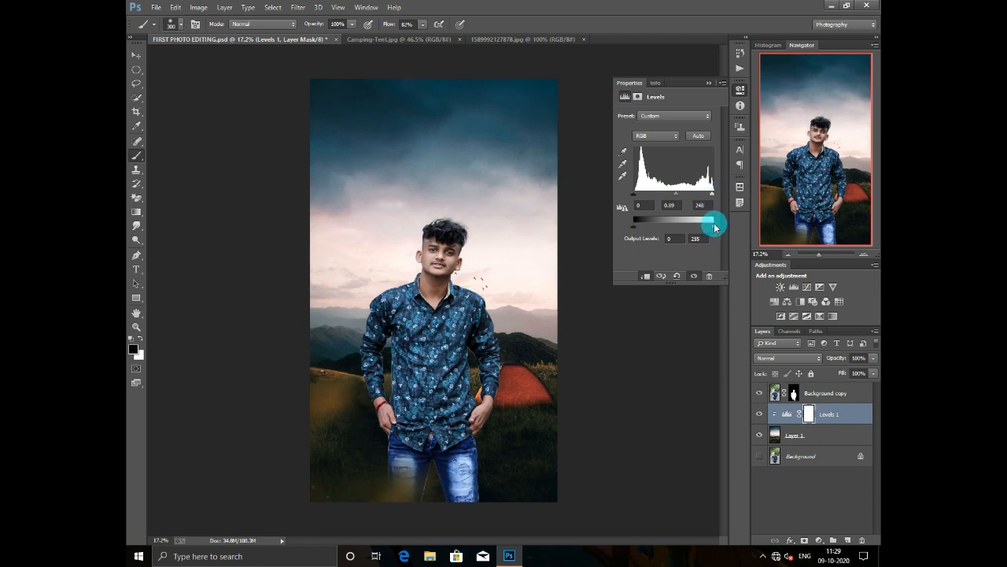
{"action": "left_click_drag", "start_coordinate": [715, 226], "coordinate": [709, 230]}
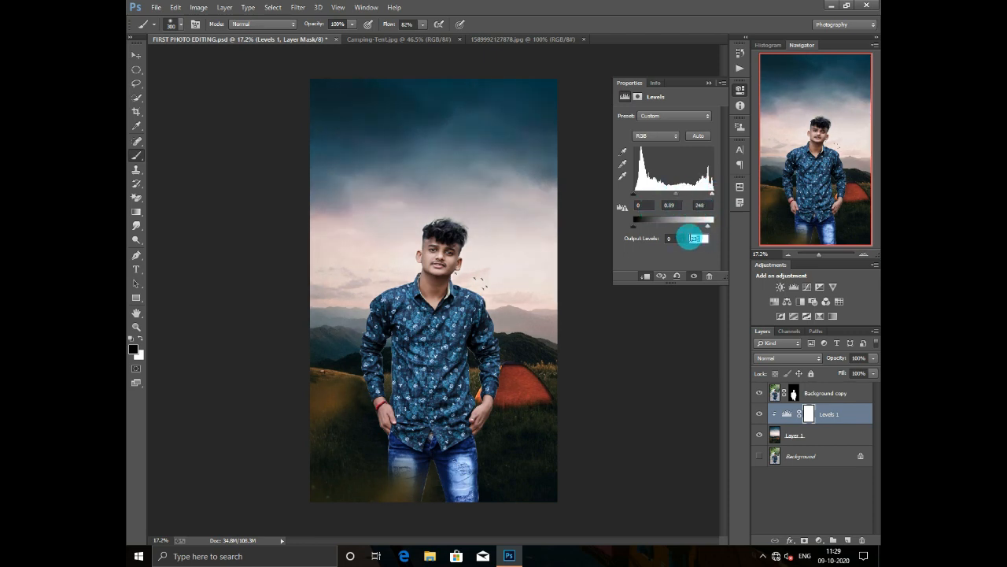
{"action": "left_click", "coordinate": [708, 83]}
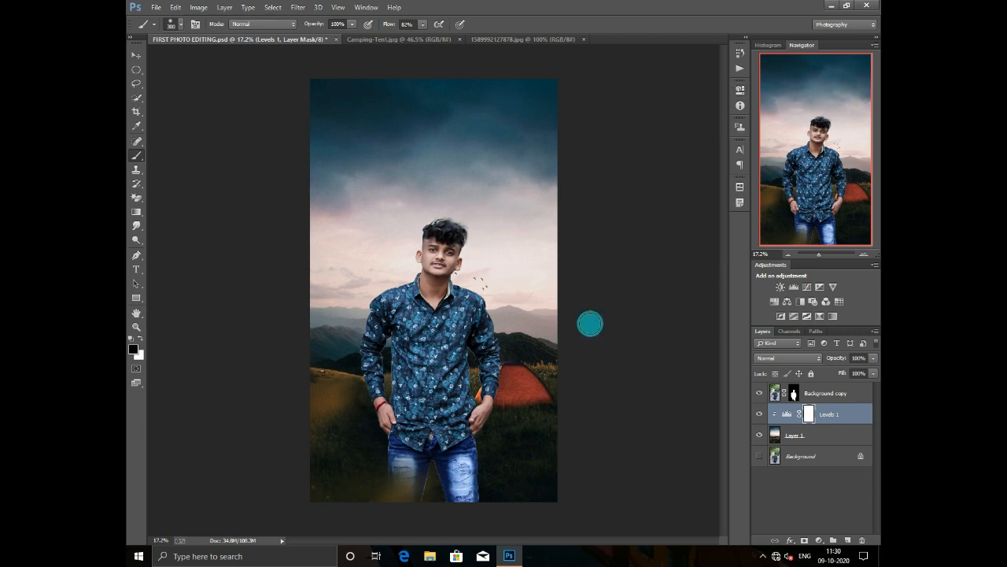
- Add a Curves adjustment clipped to Layer 1 and pull its shadow point slightly below the diagonal
{"action": "left_click", "coordinate": [801, 435]}
{"action": "left_click", "coordinate": [820, 540]}
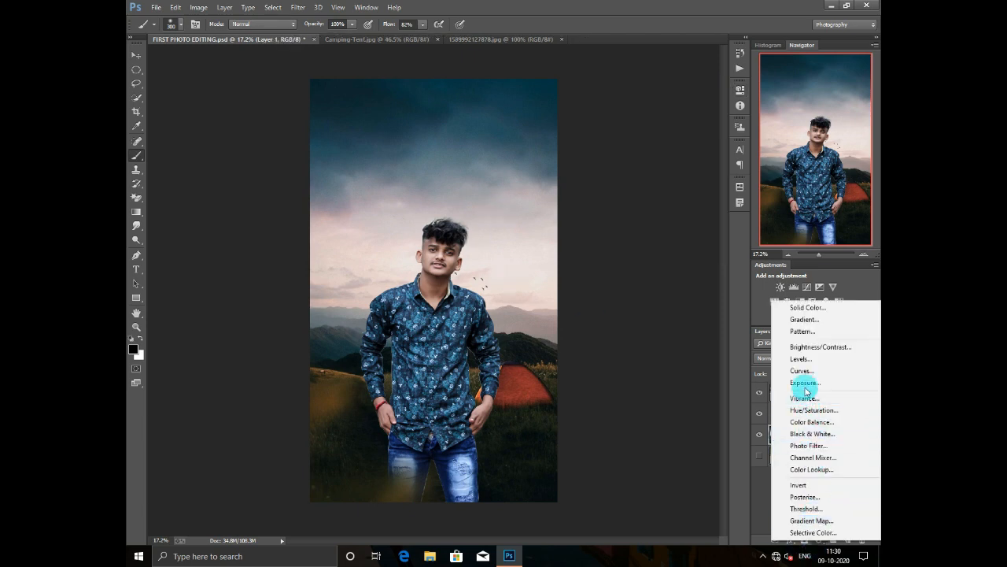
{"action": "left_click", "coordinate": [799, 370]}
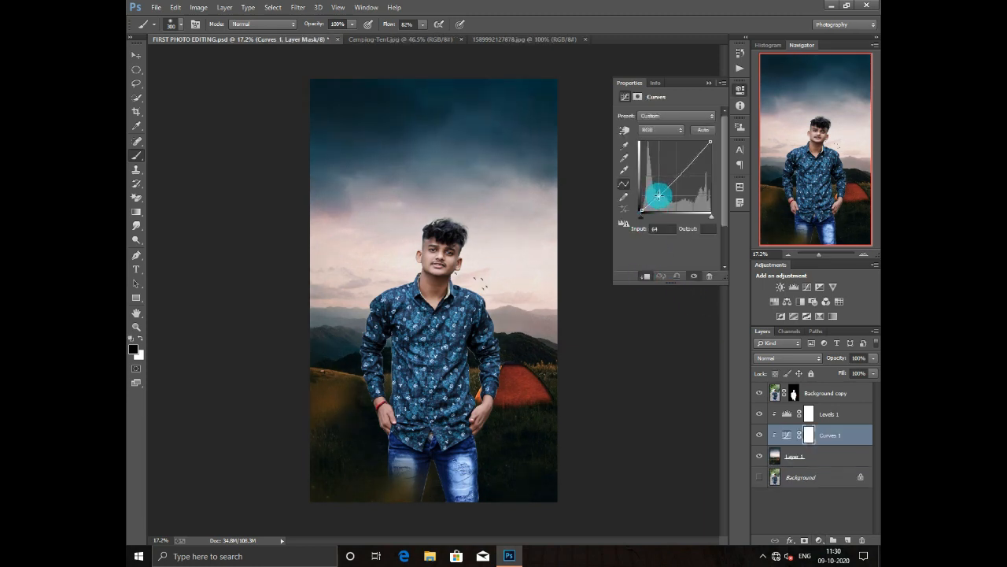
{"action": "left_click_drag", "start_coordinate": [658, 195], "coordinate": [663, 192]}
{"action": "left_click", "coordinate": [661, 228]}
{"action": "type", "text": "48"}
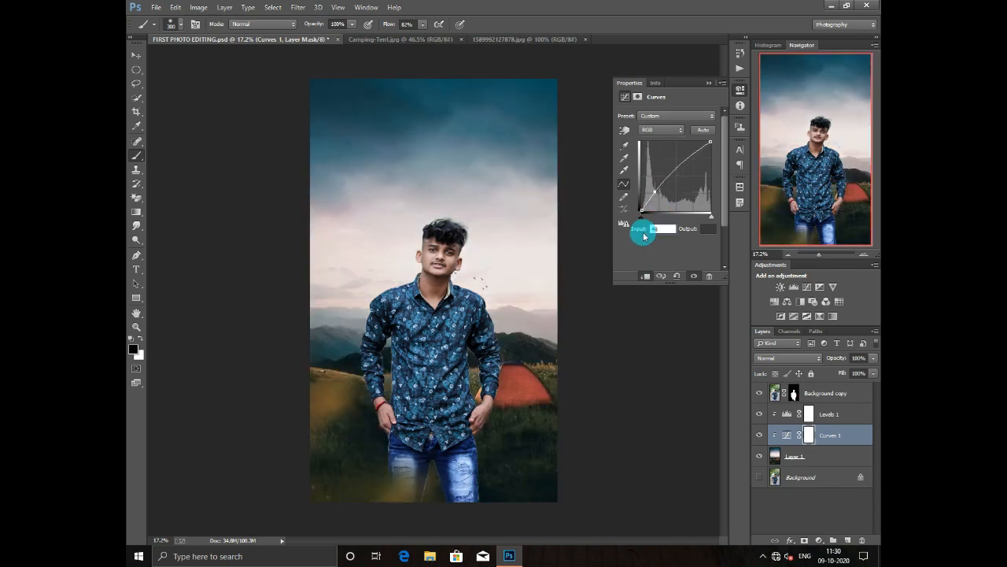
{"action": "type", "text": "72"}
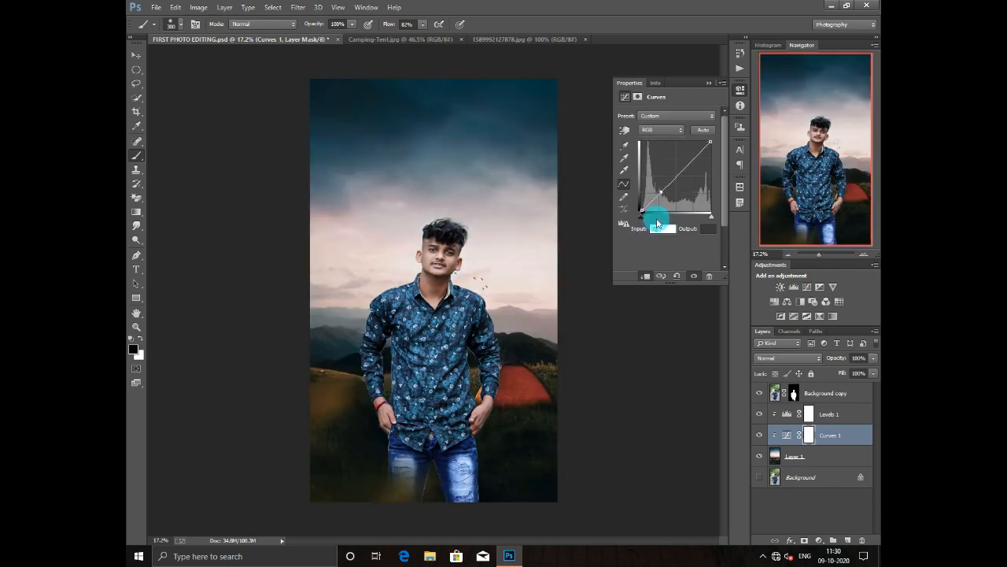
{"action": "left_click_drag", "start_coordinate": [660, 194], "coordinate": [661, 197]}
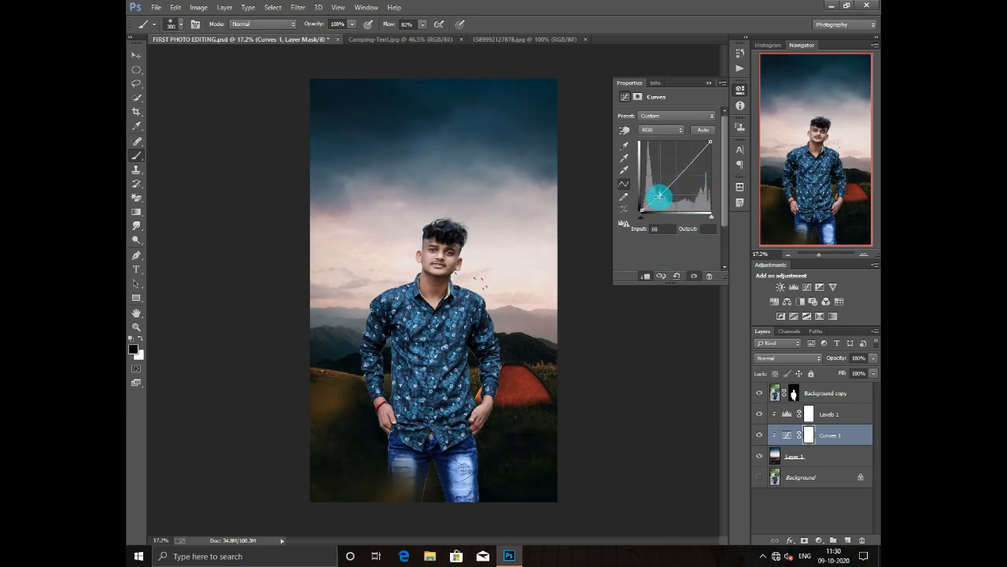
{"action": "left_click", "coordinate": [738, 91]}
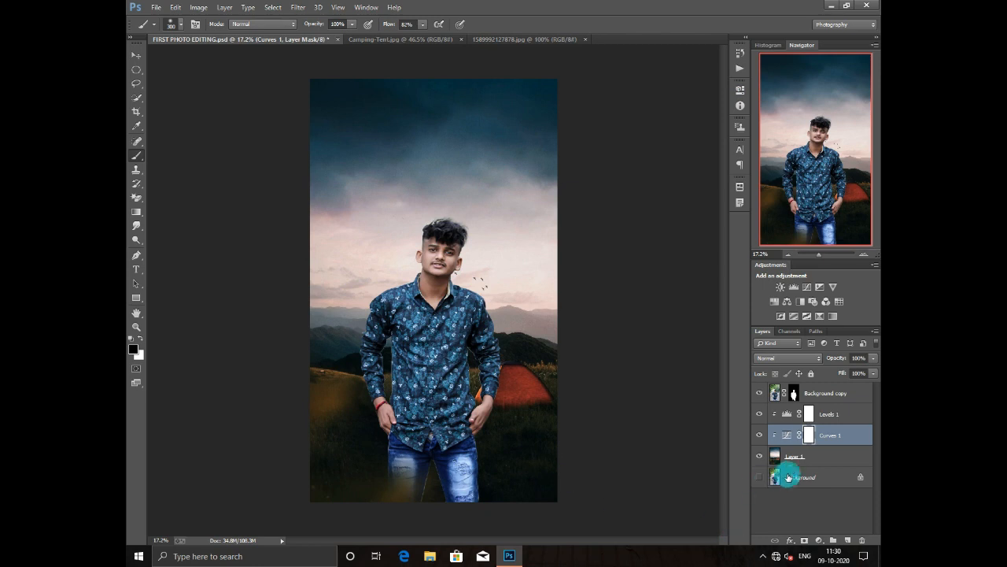
- Open the Camera Raw filter on Layer 1 and set Shadows +20, Blacks -15 and Clarity +17
{"action": "left_click", "coordinate": [797, 457]}
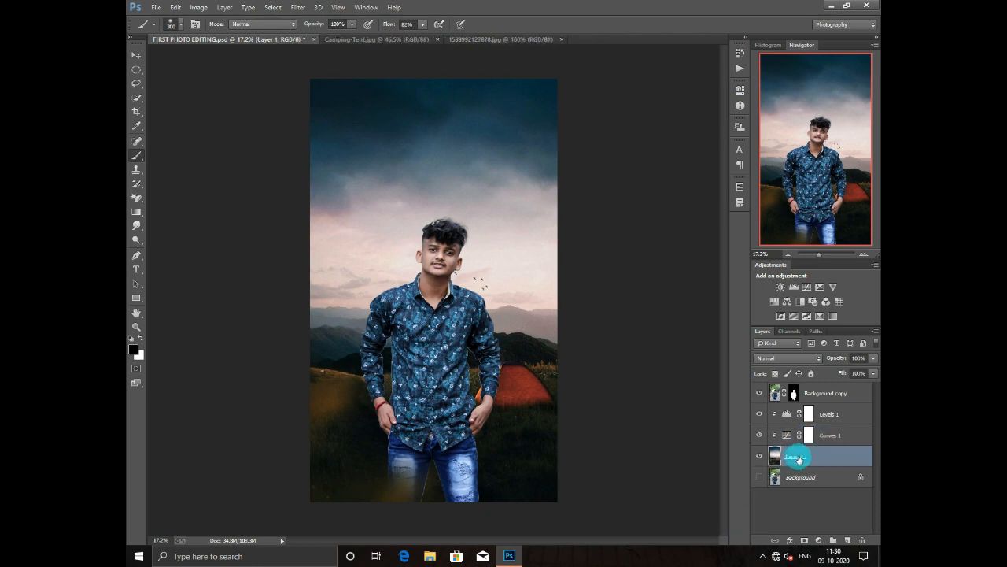
{"action": "left_click", "coordinate": [298, 8]}
{"action": "left_click", "coordinate": [325, 71]}
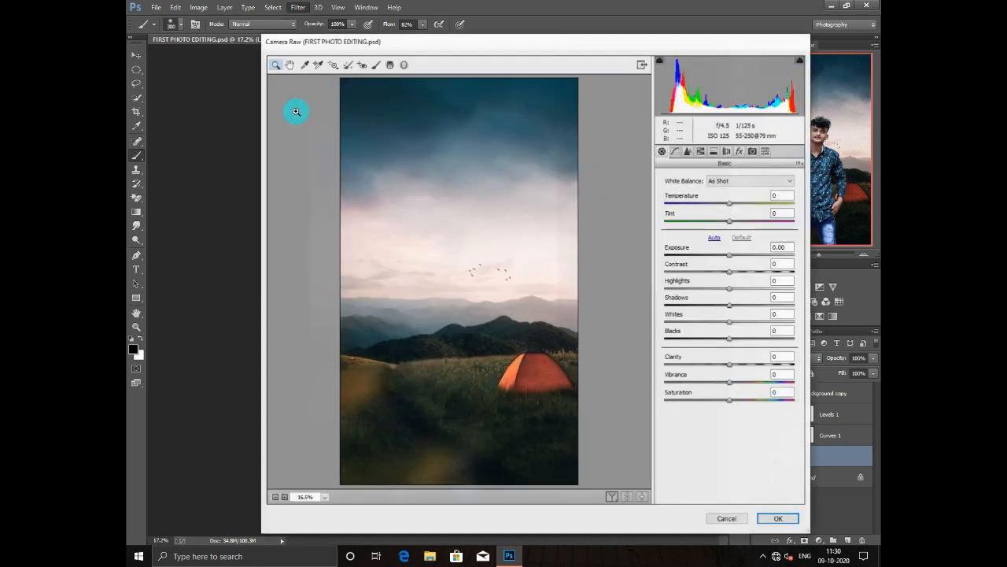
{"action": "left_click_drag", "start_coordinate": [730, 365], "coordinate": [743, 364]}
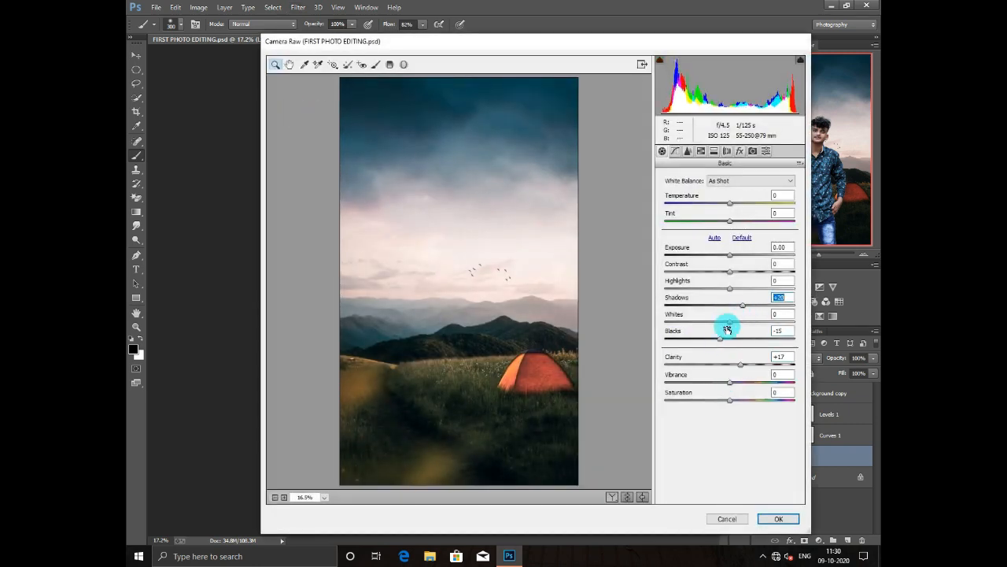
- Set the Camera Raw HSL saturation to Reds +59, Oranges +18, Yellows +8, Greens +35, Aquas +12, Blues +26 and apply the filter
{"action": "left_click", "coordinate": [688, 151]}
{"action": "left_click", "coordinate": [699, 194]}
{"action": "left_click_drag", "start_coordinate": [730, 228], "coordinate": [741, 246]}
{"action": "left_click_drag", "start_coordinate": [730, 317], "coordinate": [746, 316]}
{"action": "left_click_drag", "start_coordinate": [730, 281], "coordinate": [743, 299]}
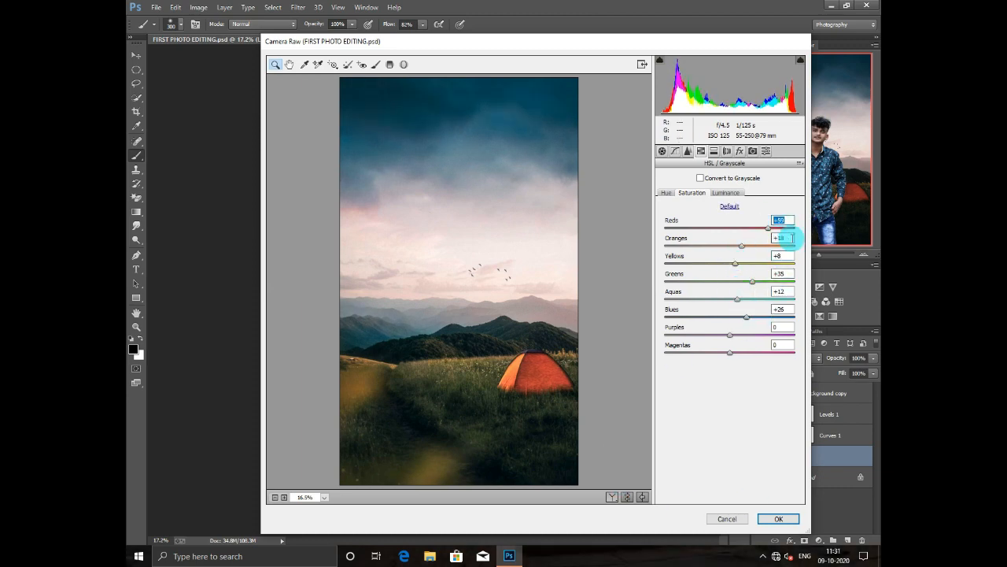
{"action": "key", "text": "Return"}
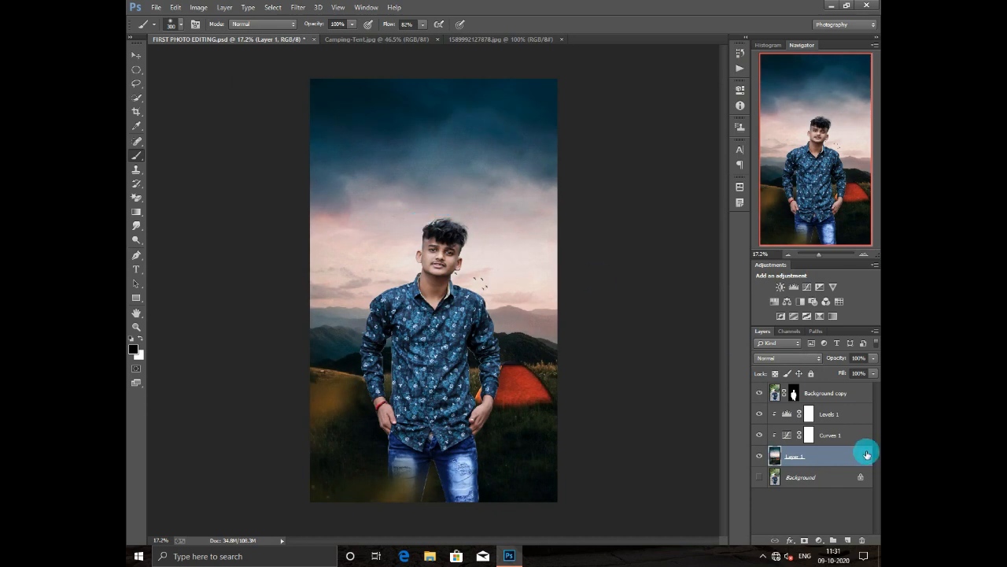
- Open Camera Raw on the Background copy image; set Highlights -12, Shadows +30, Whites +11, Blacks -8, Clarity +22, Sharpening 82/1.4/19 and Luminance noise reduction 13
{"action": "left_click", "coordinate": [779, 398]}
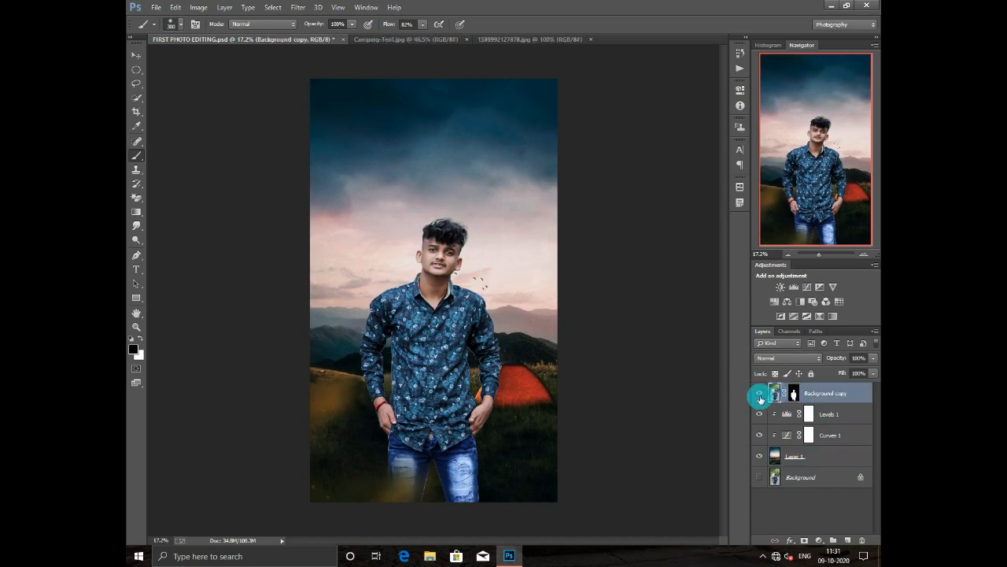
{"action": "left_click", "coordinate": [305, 13]}
{"action": "left_click", "coordinate": [352, 74]}
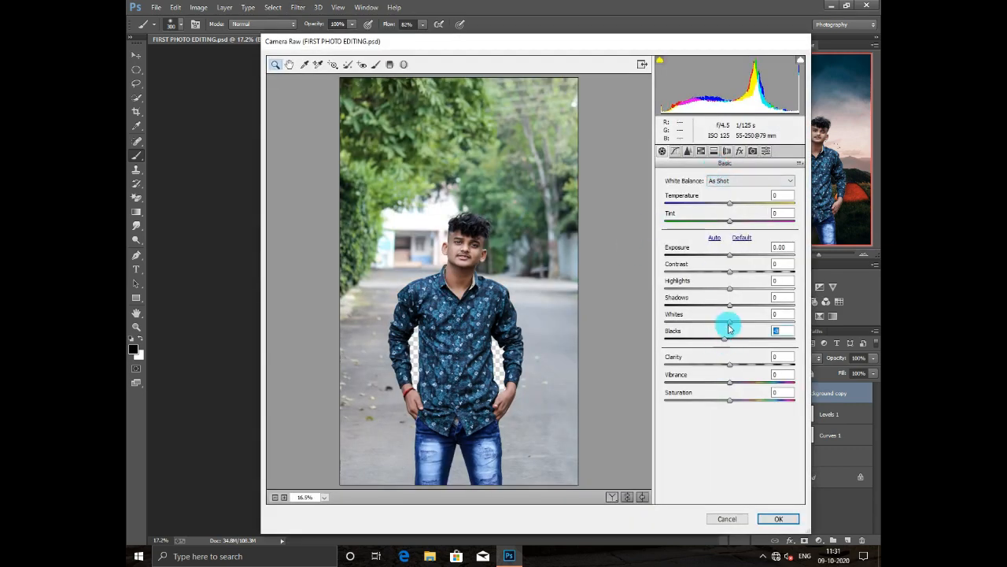
{"action": "left_click", "coordinate": [688, 150]}
{"action": "left_click", "coordinate": [728, 194]}
{"action": "left_click", "coordinate": [690, 230]}
{"action": "left_click", "coordinate": [739, 212]}
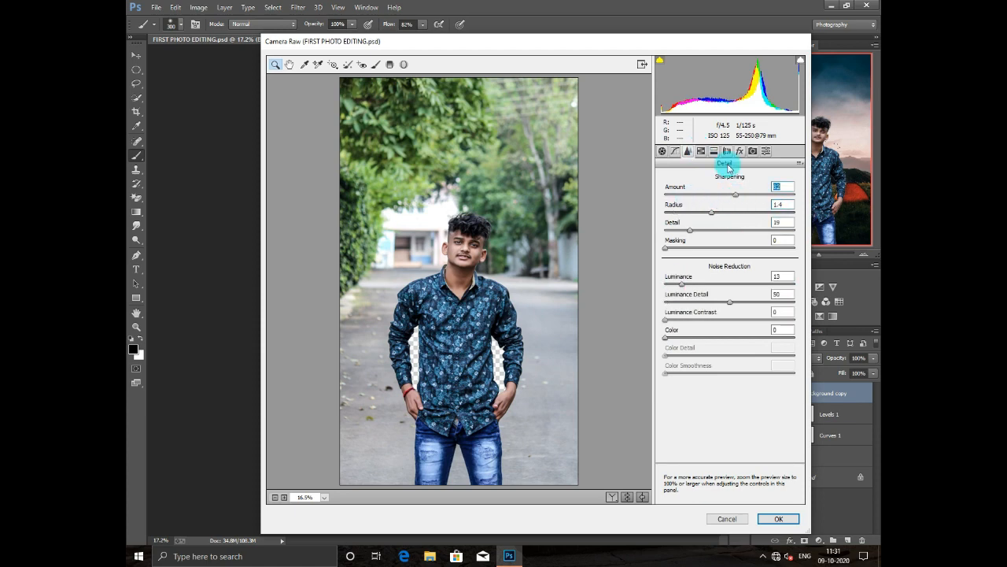
- Set the Camera Raw HSL saturation to Oranges +9, Yellows +14 and Blues -35, and apply the filter
{"action": "left_click", "coordinate": [701, 150]}
{"action": "left_click", "coordinate": [692, 192]}
{"action": "left_click", "coordinate": [703, 316]}
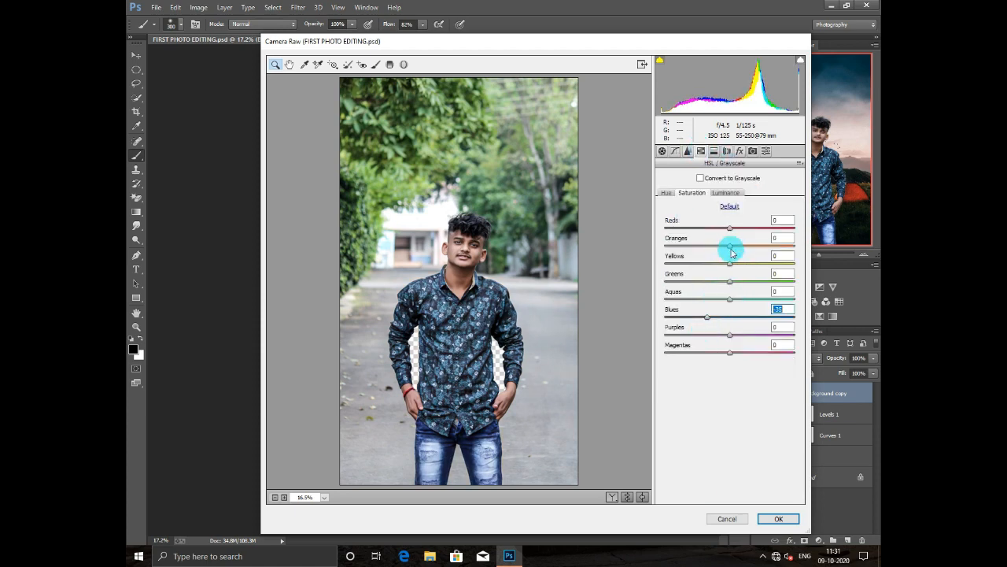
{"action": "left_click", "coordinate": [726, 192]}
{"action": "left_click_drag", "start_coordinate": [731, 247], "coordinate": [736, 248]}
{"action": "left_click_drag", "start_coordinate": [730, 317], "coordinate": [723, 337]}
{"action": "left_click", "coordinate": [693, 193]}
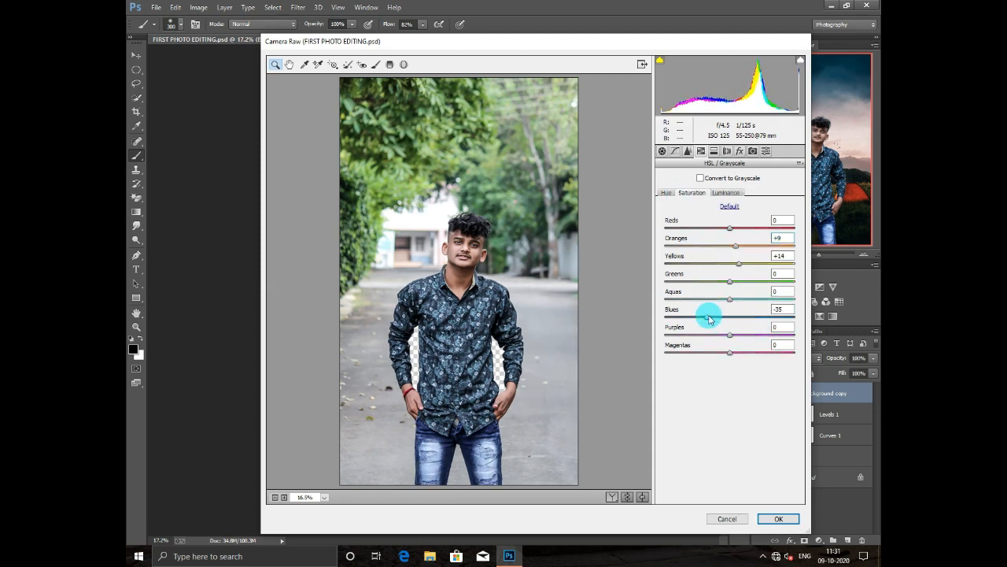
{"action": "left_click", "coordinate": [776, 517]}
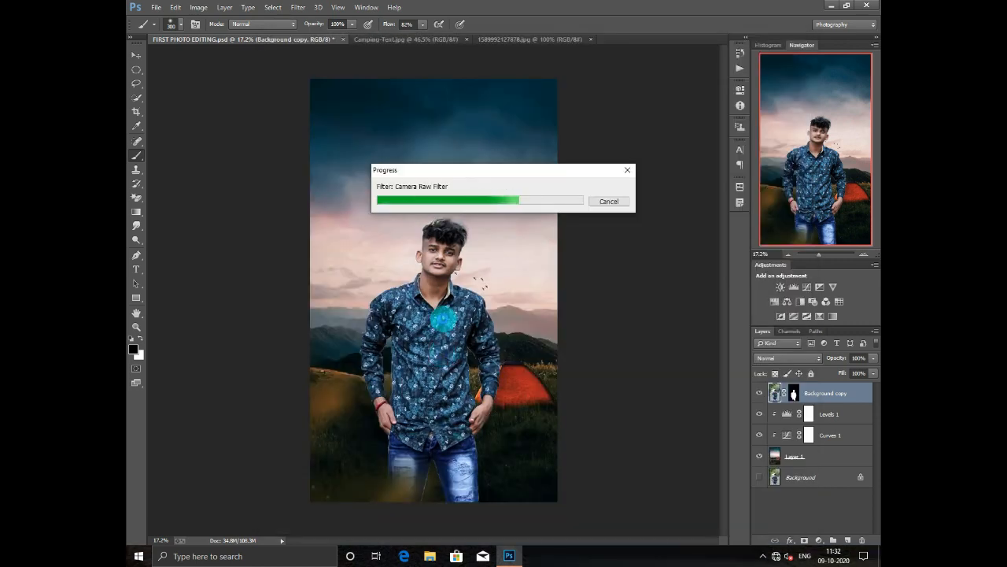
- Add a new empty layer above Background copy
{"action": "scroll", "coordinate": [437, 254], "scroll_direction": "up", "scroll_amount": 7}
{"action": "scroll", "coordinate": [435, 315], "scroll_direction": "down", "scroll_amount": 9}
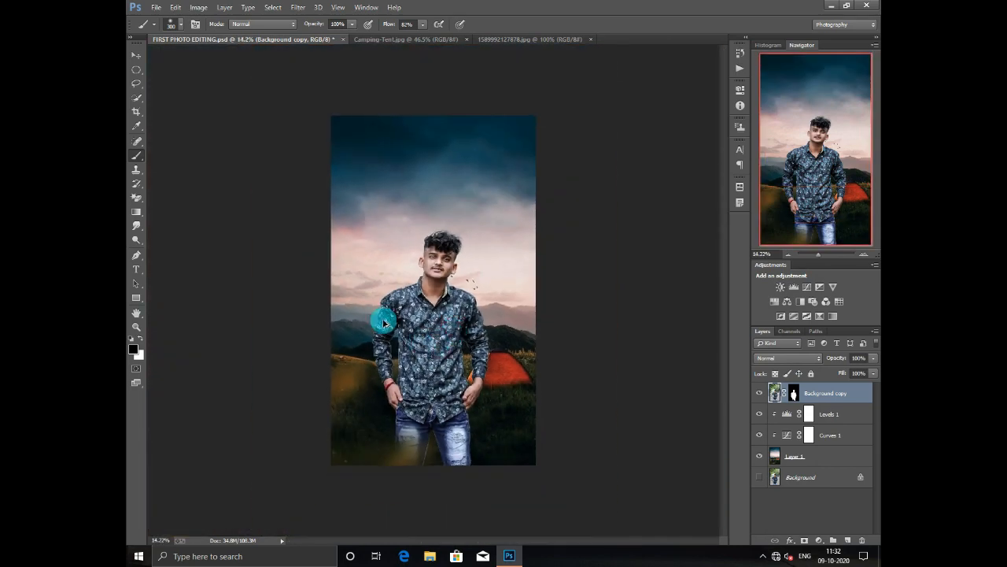
{"action": "scroll", "coordinate": [420, 292], "scroll_direction": "up", "scroll_amount": 1}
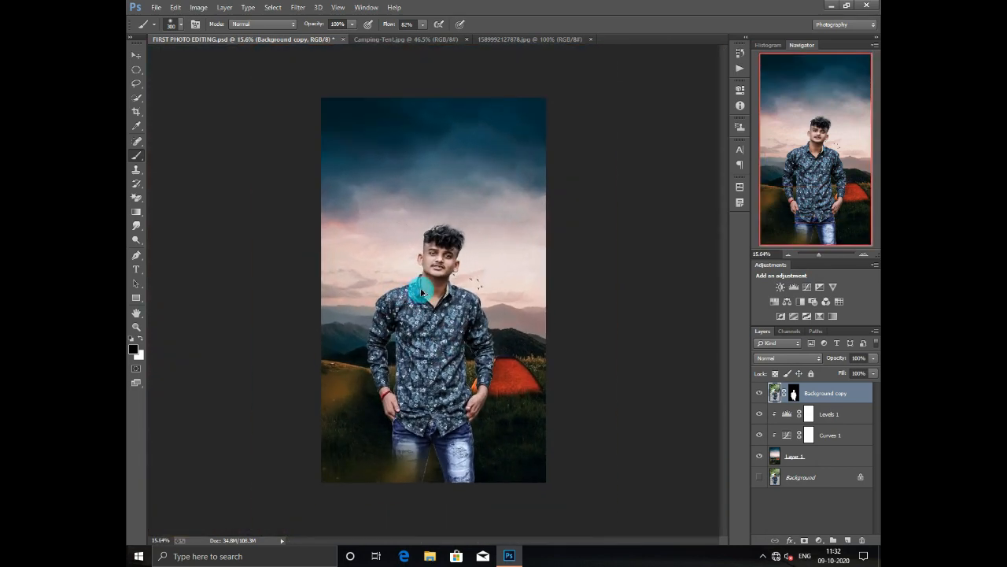
{"action": "left_click", "coordinate": [843, 540]}
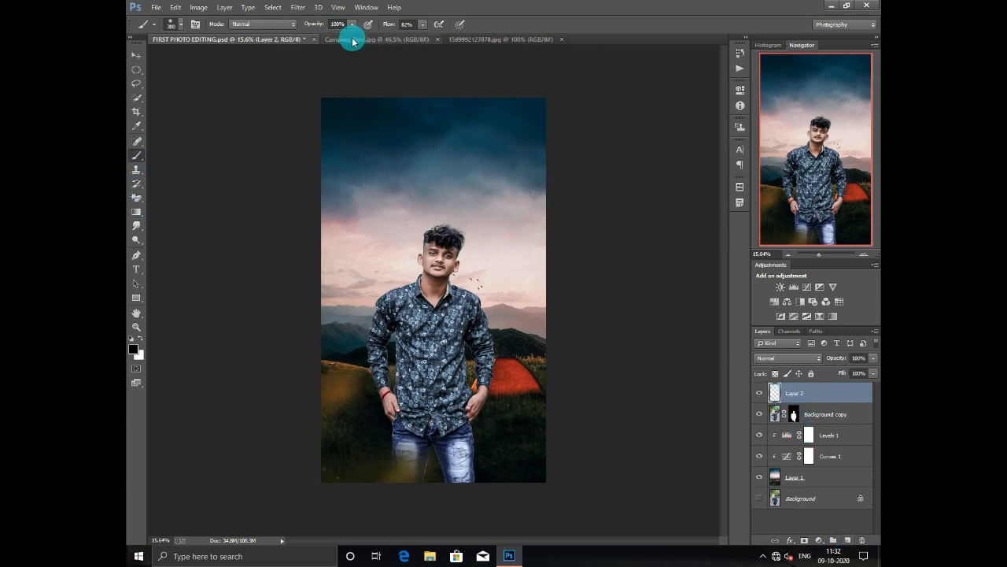
- Bring the black particle image into the composite, scale it to 796% and place it over the lower part of the photo
{"action": "left_click", "coordinate": [477, 39]}
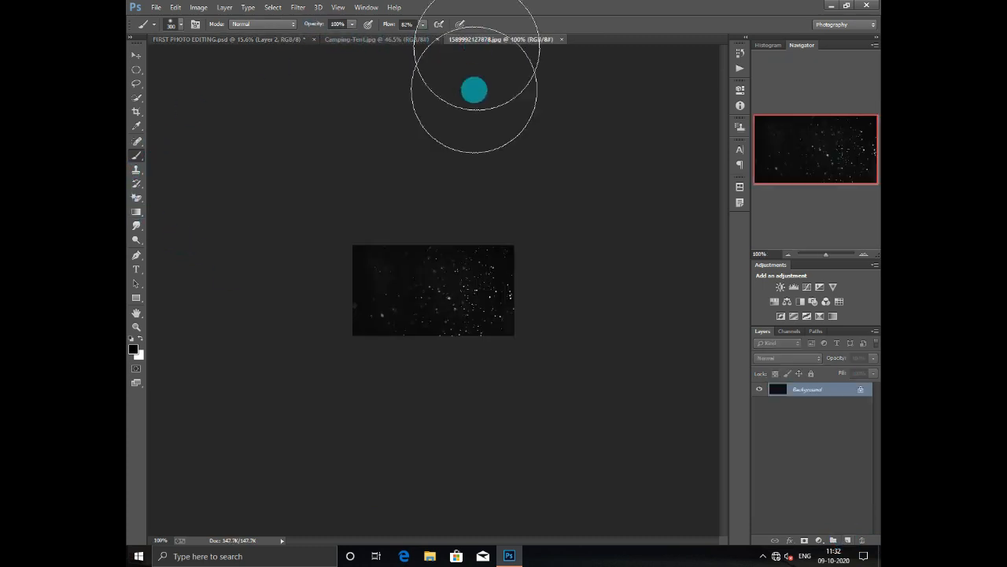
{"action": "left_click", "coordinate": [137, 55]}
{"action": "left_click_drag", "start_coordinate": [428, 274], "coordinate": [473, 441]}
{"action": "key", "text": "ctrl+t"}
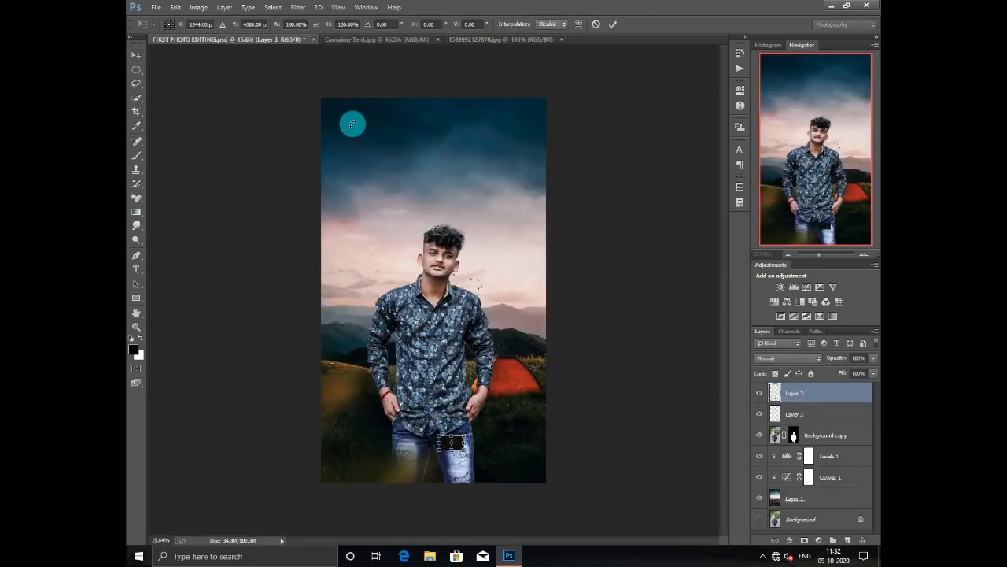
{"action": "left_click_drag", "start_coordinate": [328, 27], "coordinate": [701, 89]}
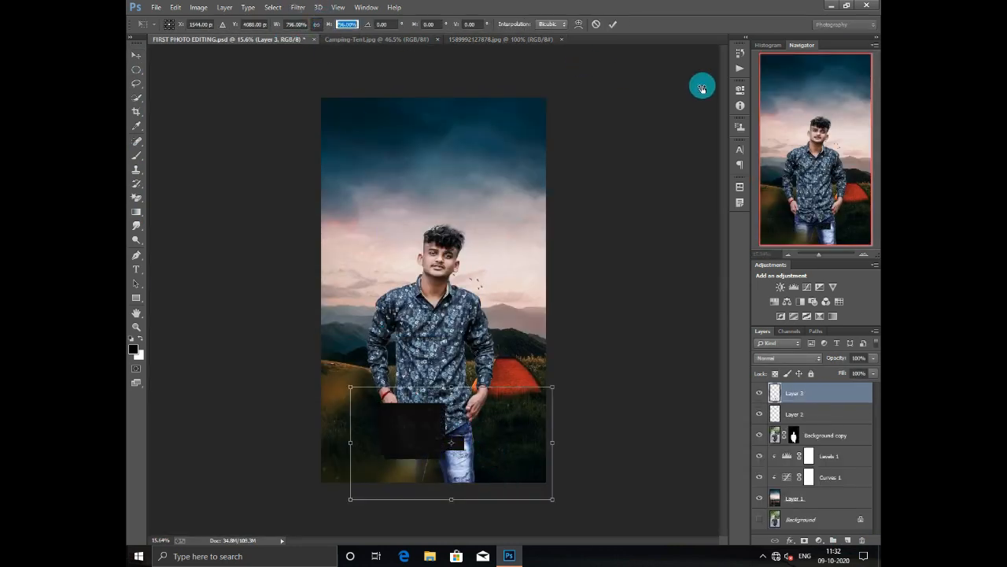
{"action": "left_click_drag", "start_coordinate": [537, 451], "coordinate": [534, 434]}
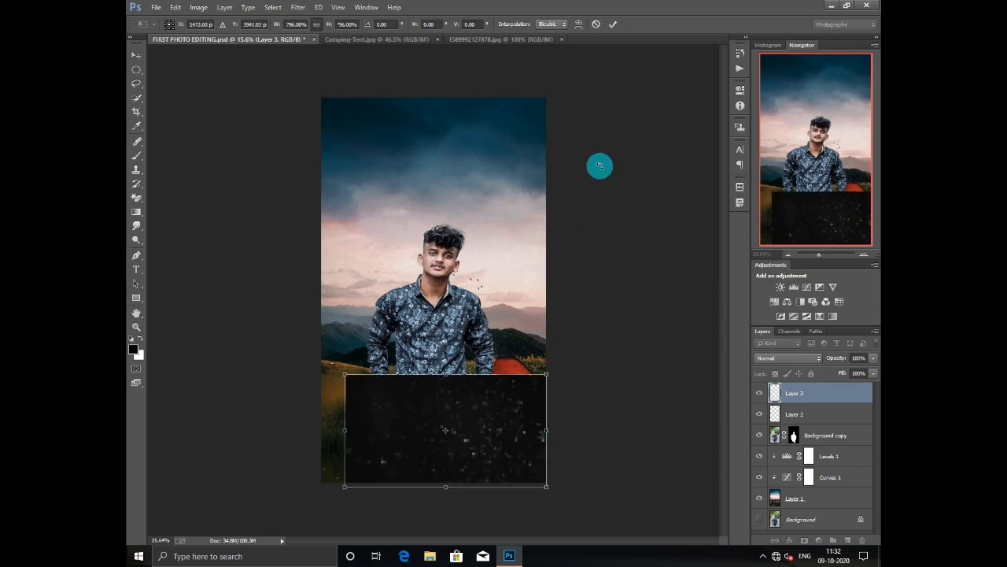
{"action": "left_click", "coordinate": [613, 24]}
- Set the particle layer's blend mode to Screen and apply a Gaussian Blur with a 9.0 px radius
{"action": "left_click", "coordinate": [783, 358]}
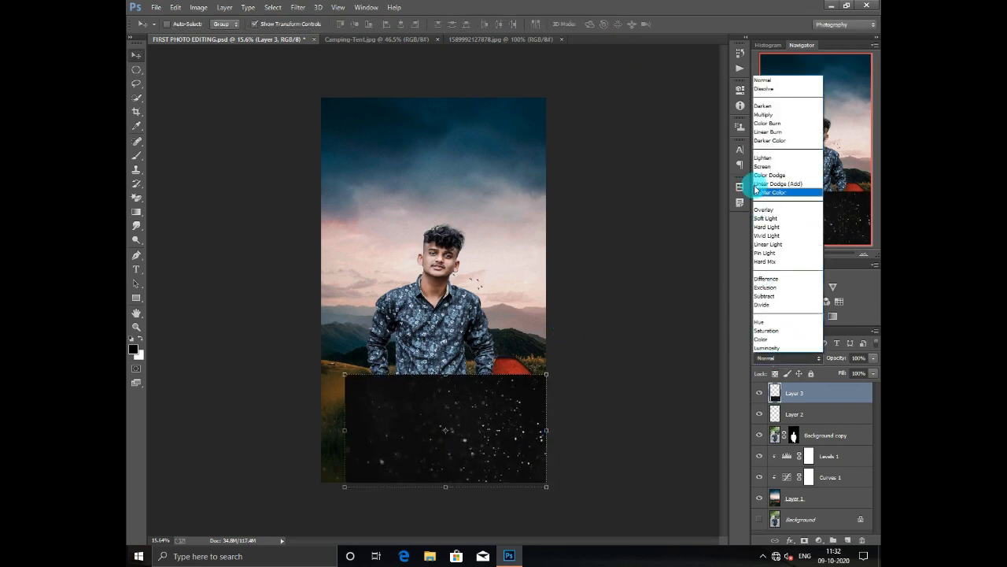
{"action": "left_click", "coordinate": [762, 169]}
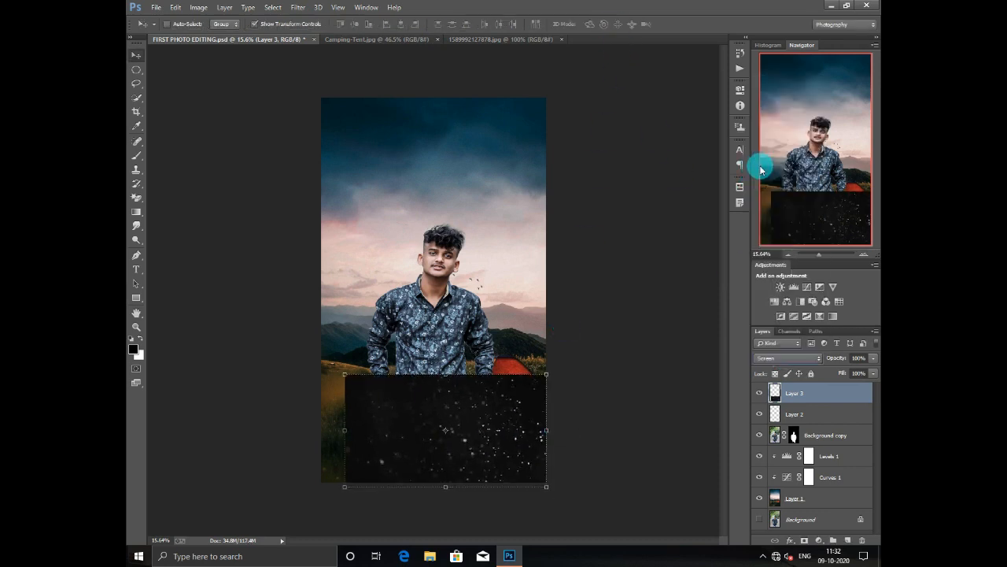
{"action": "left_click", "coordinate": [299, 7]}
{"action": "mouse_move", "coordinate": [433, 137]}
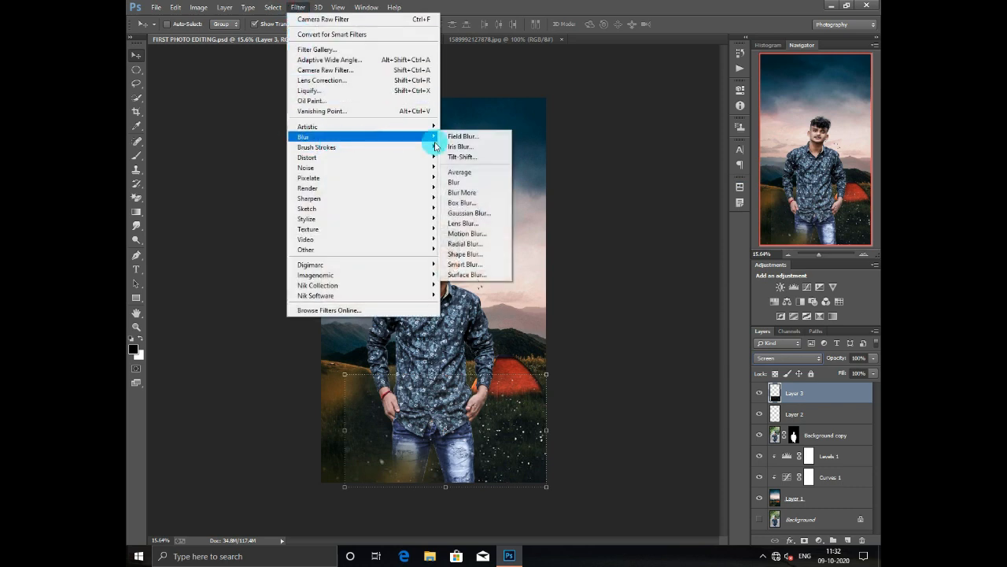
{"action": "left_click", "coordinate": [472, 214]}
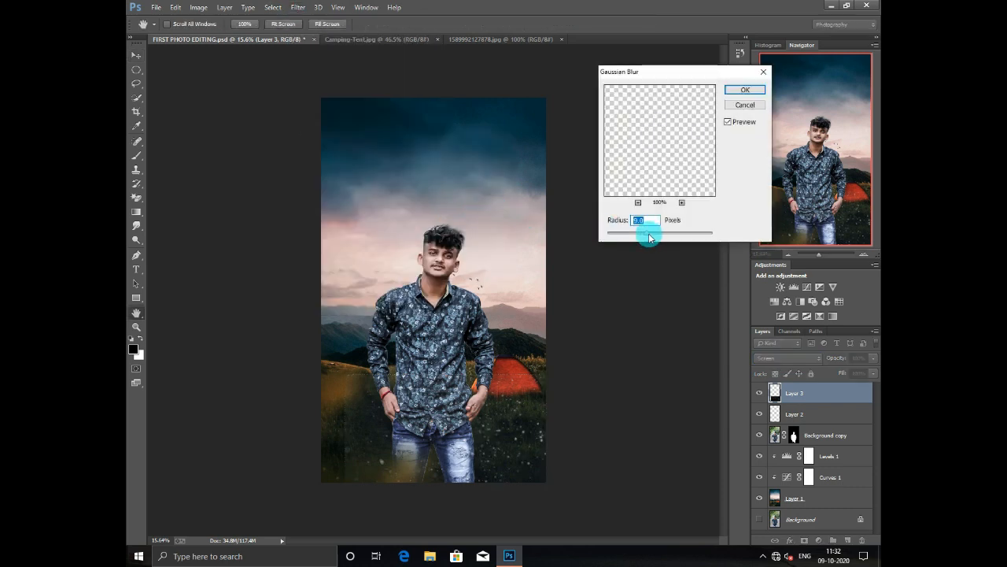
{"action": "left_click", "coordinate": [744, 90]}
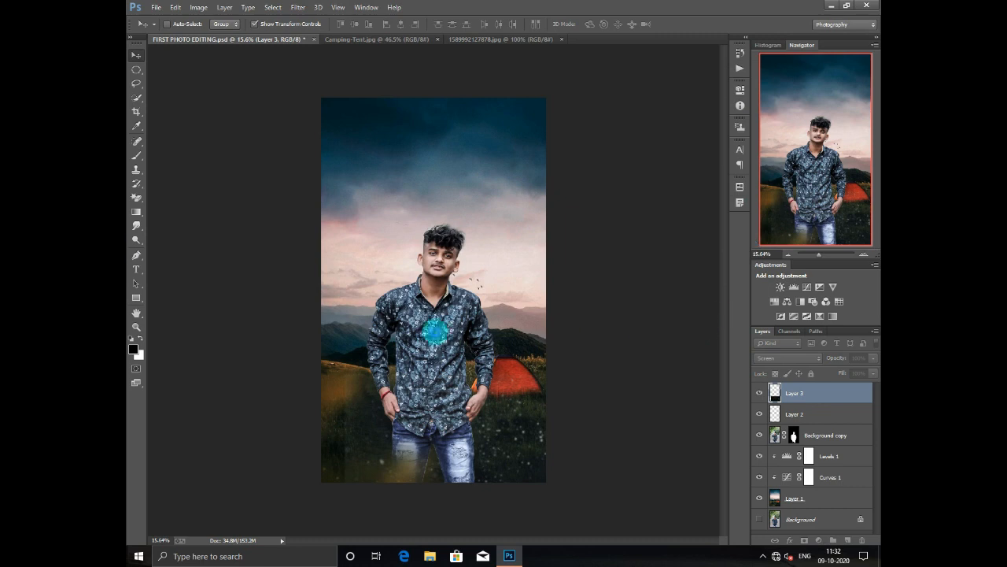
- Add a mask to the particle layer and paint black with a large soft brush to hide particles around the man and the layer's edges
{"action": "left_click", "coordinate": [135, 156]}
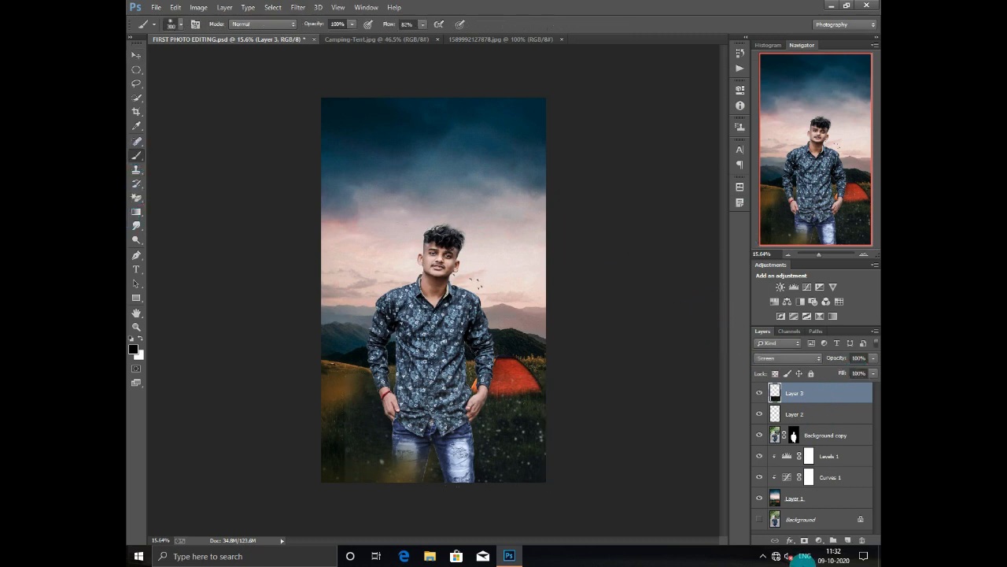
{"action": "left_click", "coordinate": [803, 541]}
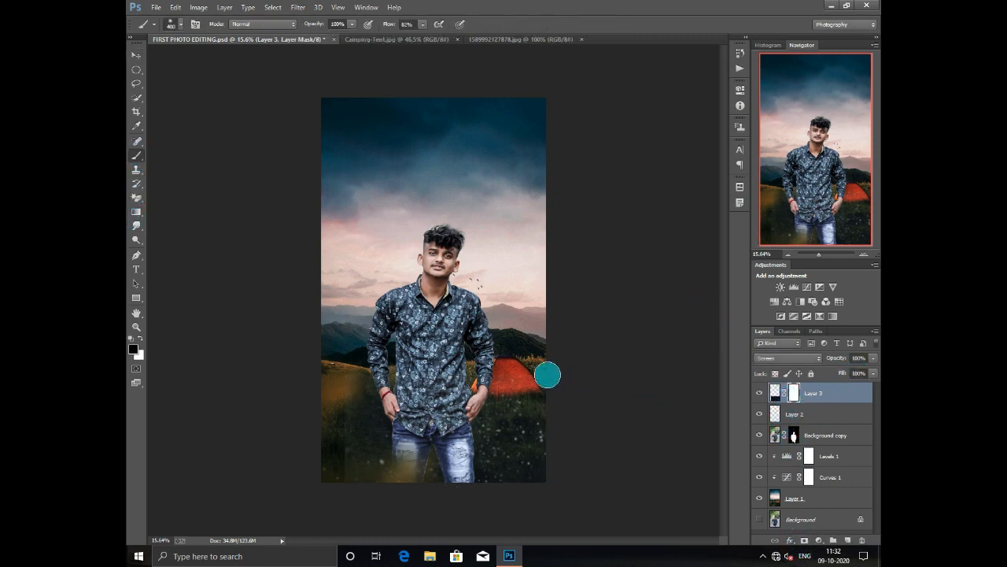
{"action": "key", "text": "bracketright"}
{"action": "key", "text": "bracketright"}
{"action": "key", "text": "bracketright"}
{"action": "key", "text": "bracketright"}
{"action": "key", "text": "bracketright"}
{"action": "key", "text": "bracketright"}
{"action": "key", "text": "bracketright"}
{"action": "key", "text": "bracketright"}
{"action": "mouse_move", "coordinate": [341, 440]}
{"action": "left_mouse_down"}
{"action": "mouse_move", "coordinate": [351, 355]}
{"action": "mouse_move", "coordinate": [416, 359]}
{"action": "mouse_move", "coordinate": [564, 306]}
{"action": "mouse_move", "coordinate": [328, 470]}
{"action": "mouse_move", "coordinate": [355, 365]}
{"action": "left_mouse_up"}
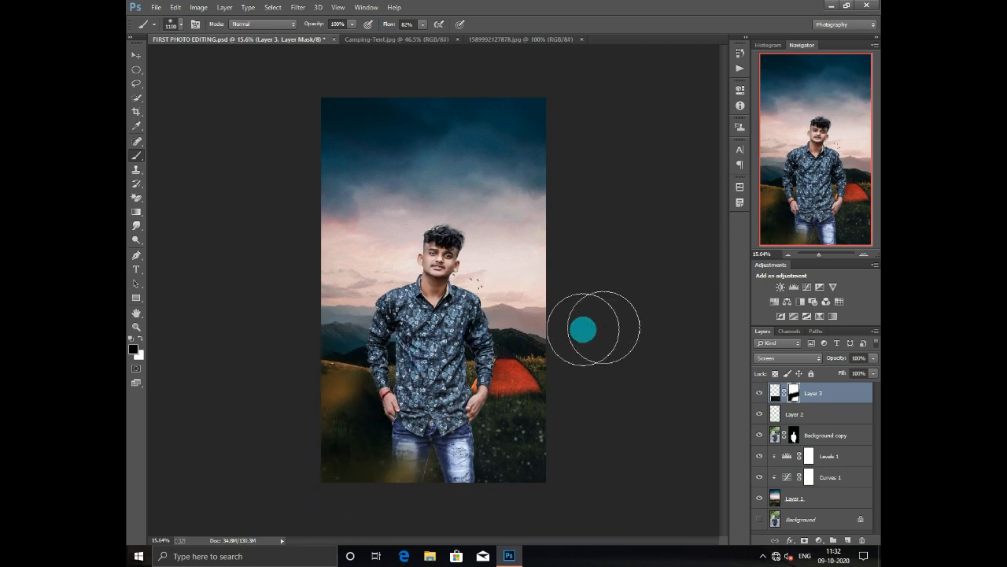
- Select Layer 2 and sample the pale pink sky beside the man's head as the foreground colour
{"action": "scroll", "coordinate": [468, 272], "scroll_direction": "down", "scroll_amount": 3}
{"action": "scroll", "coordinate": [457, 270], "scroll_direction": "up", "scroll_amount": 6}
{"action": "scroll", "coordinate": [457, 268], "scroll_direction": "up", "scroll_amount": 2}
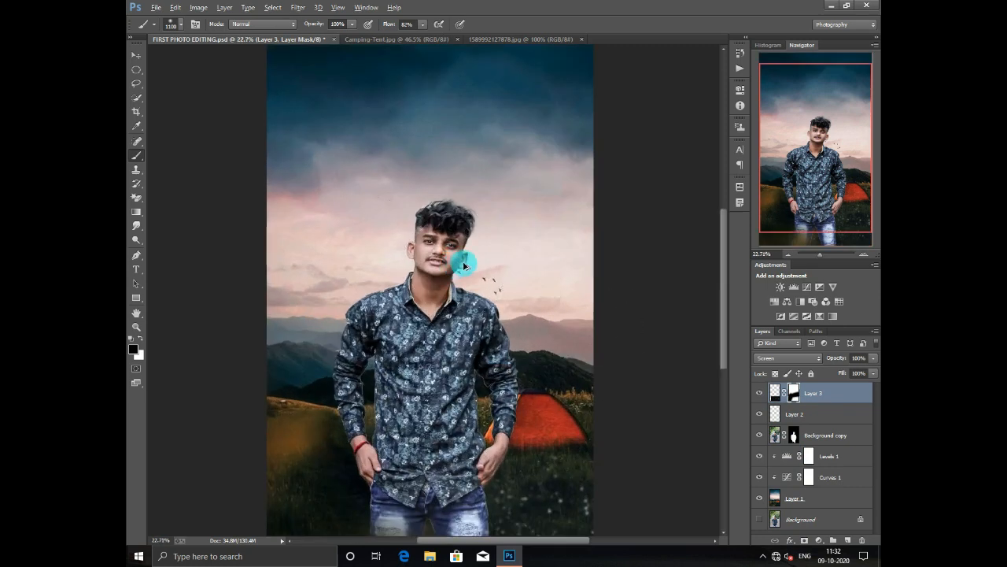
{"action": "scroll", "coordinate": [504, 267], "scroll_direction": "down", "scroll_amount": 3}
{"action": "left_click", "coordinate": [793, 414]}
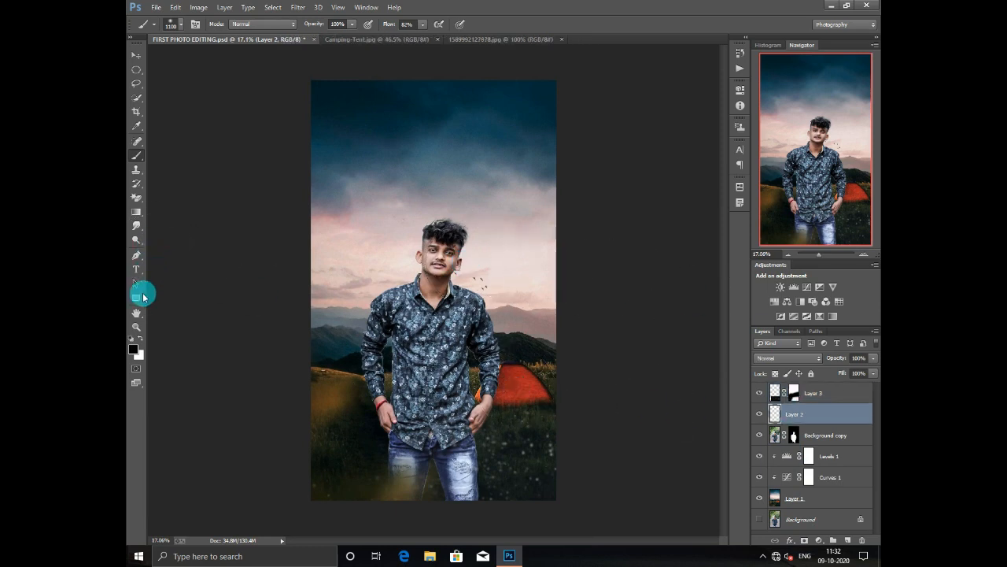
{"action": "left_click", "coordinate": [133, 349]}
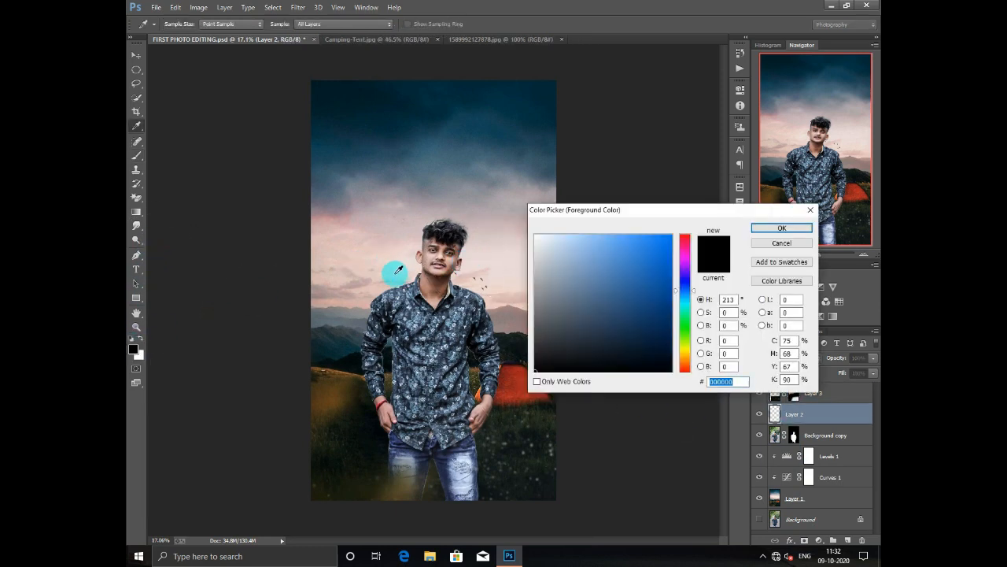
{"action": "left_click", "coordinate": [398, 270]}
{"action": "left_click", "coordinate": [772, 228]}
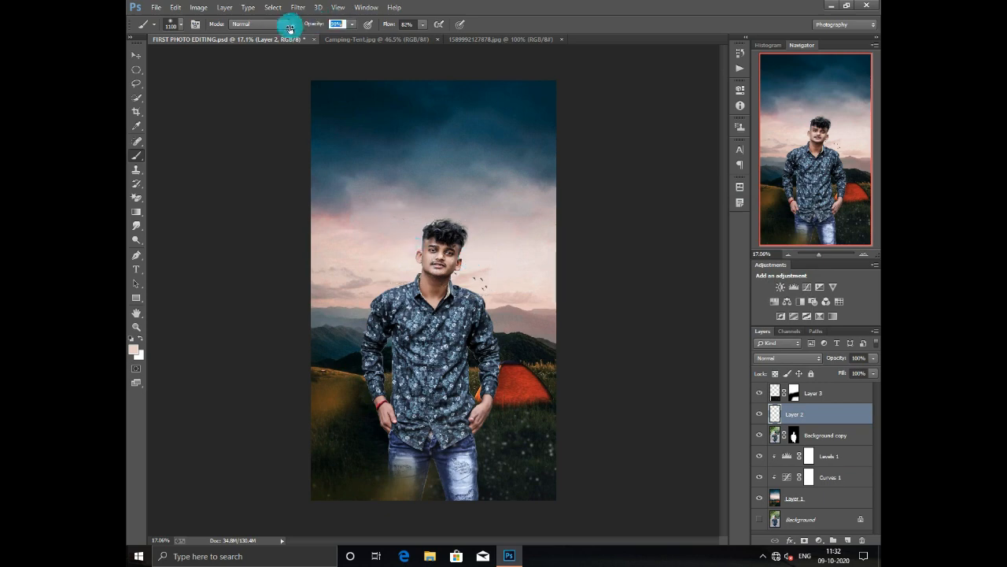
- Dab the pink beside the man's head with a 1400 px brush at 21% opacity, and lower Layer 2's opacity to 71%
{"action": "left_click", "coordinate": [404, 243]}
{"action": "scroll", "coordinate": [418, 239], "scroll_direction": "up", "scroll_amount": 5}
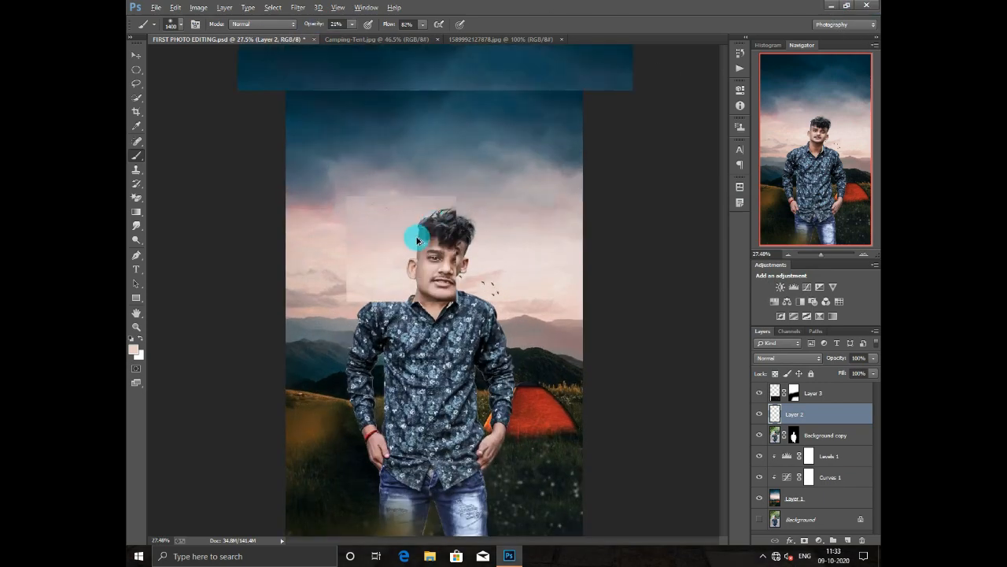
{"action": "scroll", "coordinate": [405, 279], "scroll_direction": "down", "scroll_amount": 7}
{"action": "scroll", "coordinate": [420, 292], "scroll_direction": "up", "scroll_amount": 3}
{"action": "left_click", "coordinate": [136, 55]}
{"action": "scroll", "coordinate": [455, 263], "scroll_direction": "up", "scroll_amount": 4}
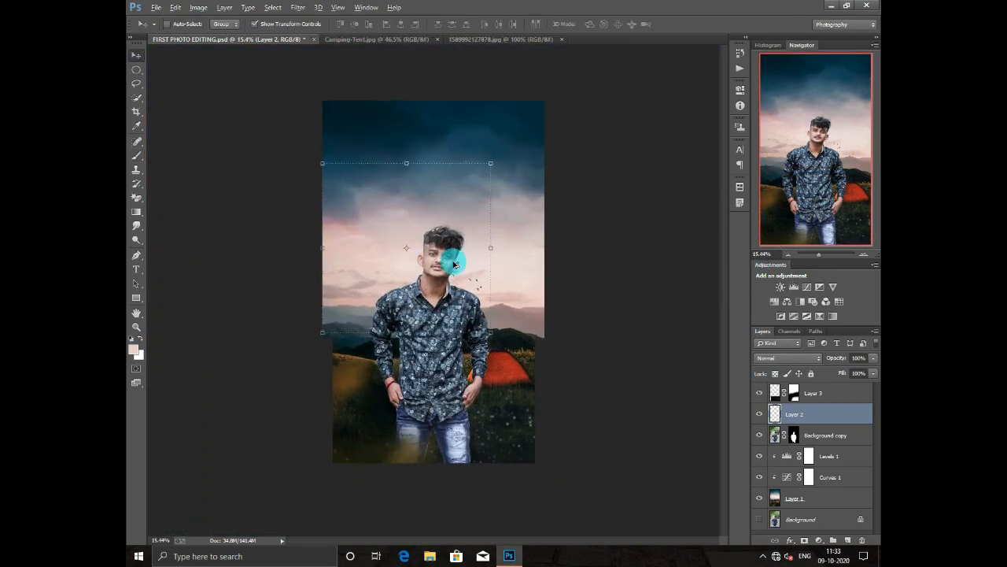
{"action": "scroll", "coordinate": [404, 277], "scroll_direction": "down", "scroll_amount": 6}
{"action": "scroll", "coordinate": [405, 276], "scroll_direction": "up", "scroll_amount": 3}
{"action": "left_click_drag", "start_coordinate": [844, 360], "coordinate": [827, 363]}
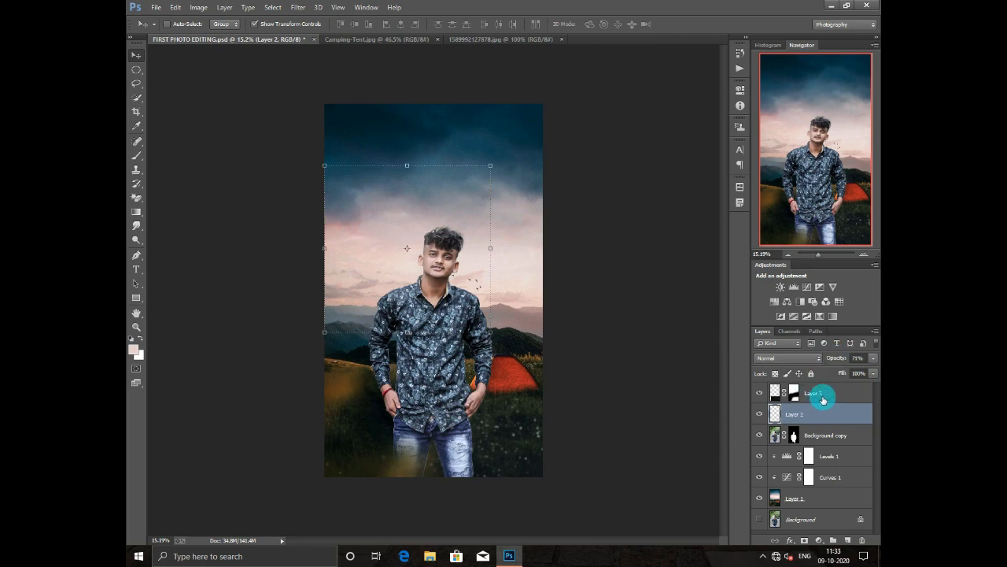
- Apply the Camera Raw Filter to the Background copy layer with the HSL saturation values left at 0
{"action": "left_click", "coordinate": [819, 435]}
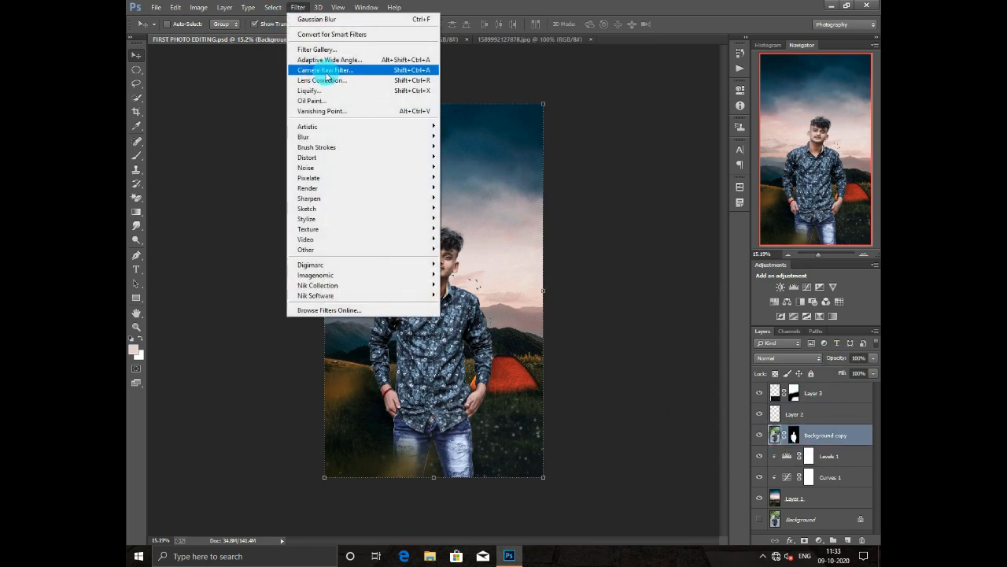
{"action": "left_click", "coordinate": [317, 72]}
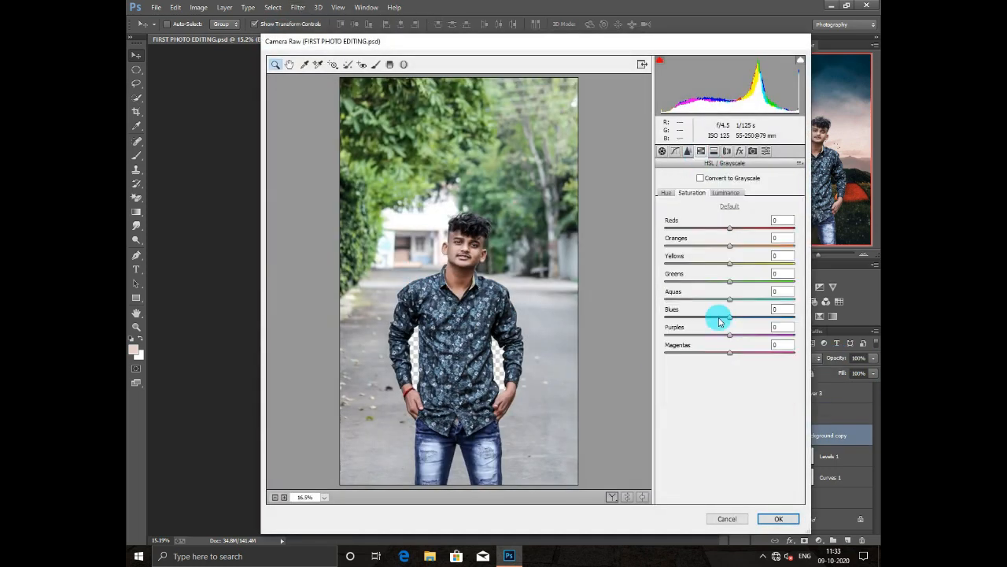
{"action": "left_click", "coordinate": [778, 519]}
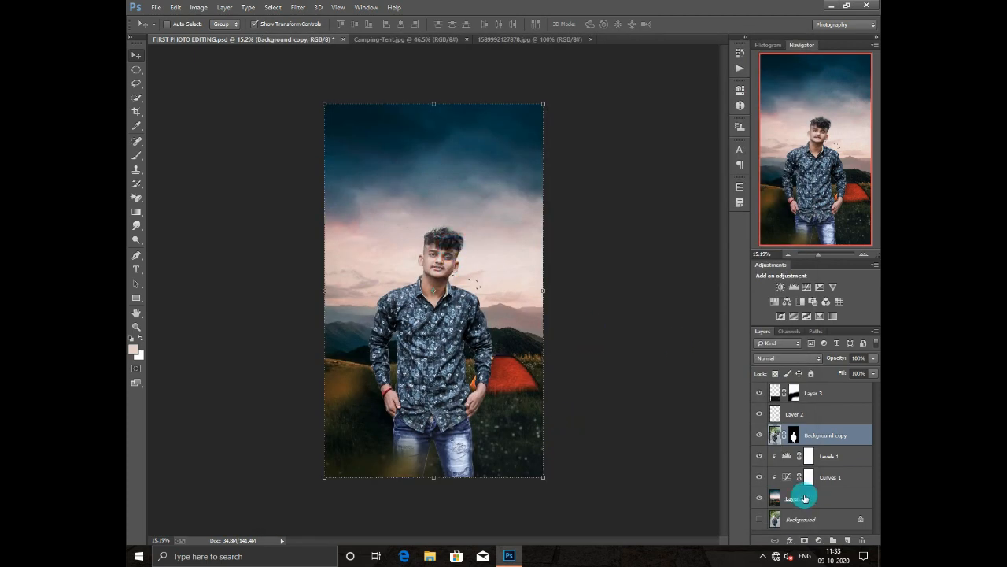
- Flatten the composite into a single layer, discarding the hidden layers
{"action": "right_click", "coordinate": [814, 395]}
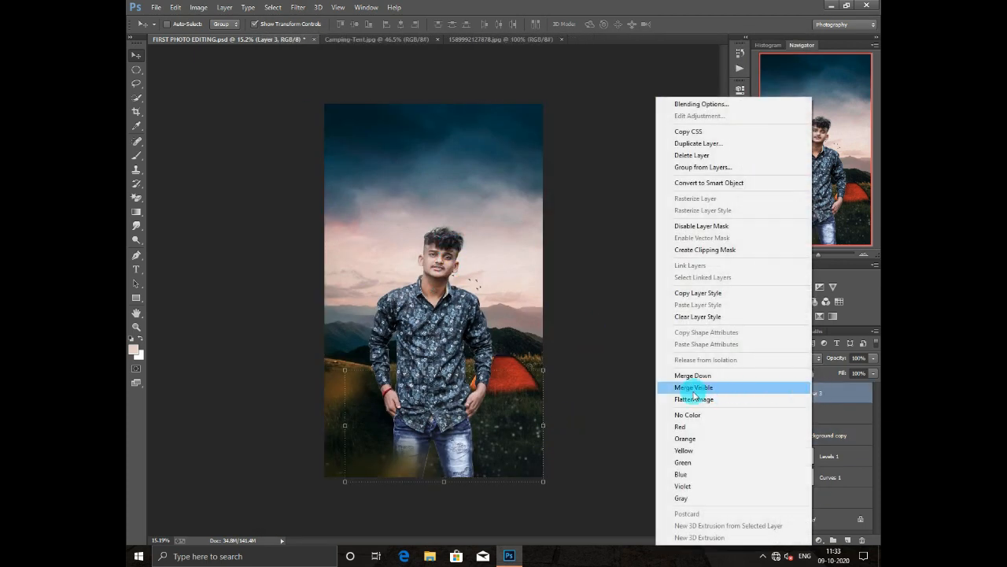
{"action": "left_click", "coordinate": [703, 402]}
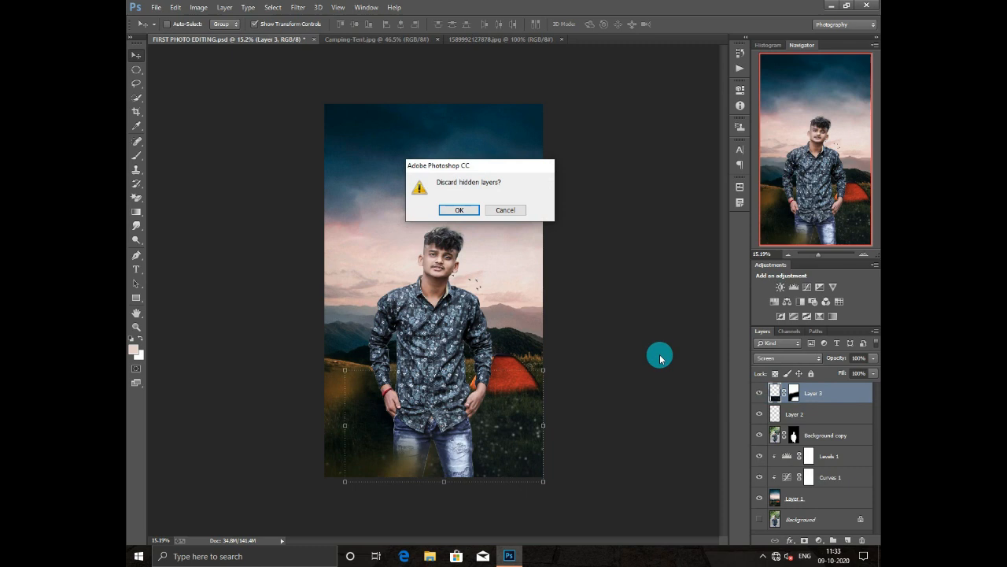
{"action": "left_click", "coordinate": [462, 208]}
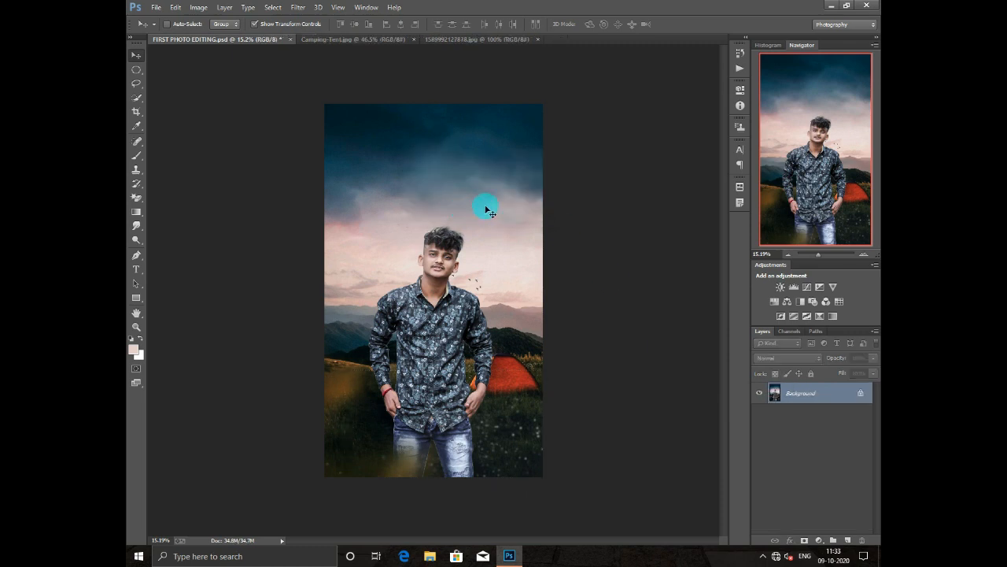
- Duplicate the flattened Background layer as Background copy
{"action": "right_click", "coordinate": [801, 392]}
{"action": "left_click", "coordinate": [775, 411]}
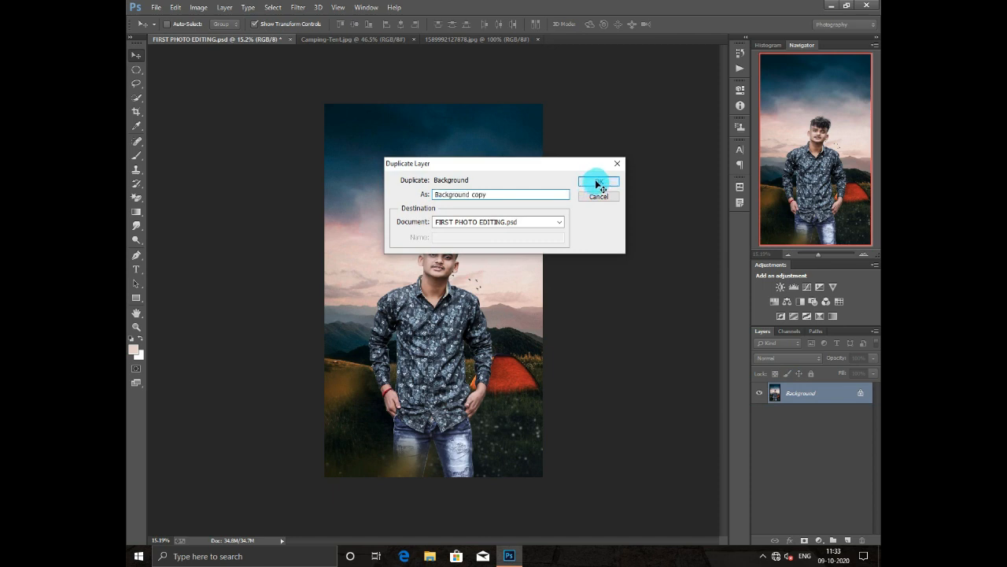
{"action": "left_click", "coordinate": [597, 183]}
- In the Camera Raw Filter on Background copy, set Clarity +13, Blacks -12, Shadows +14 and Highlights -13
{"action": "left_click", "coordinate": [304, 13]}
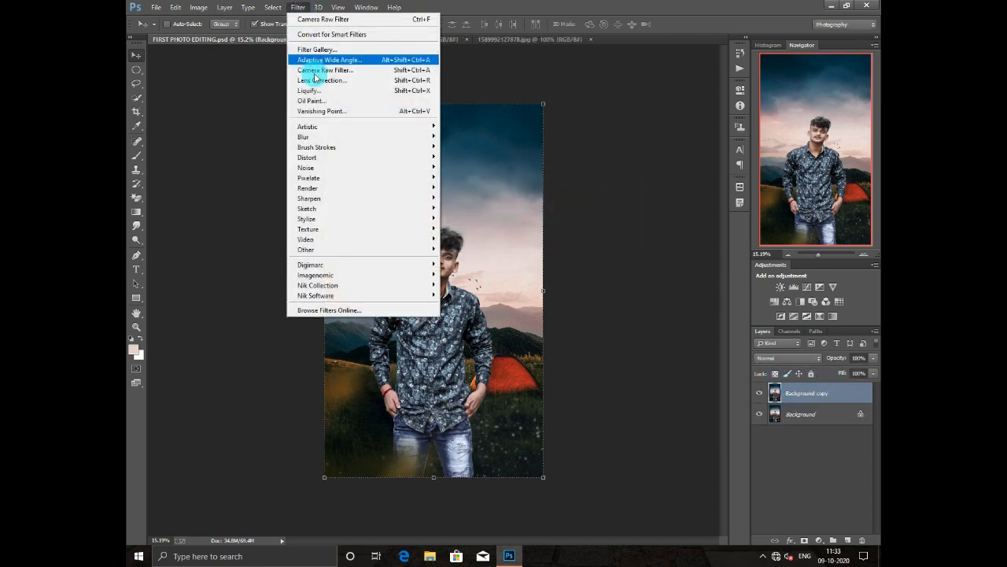
{"action": "left_click", "coordinate": [328, 66]}
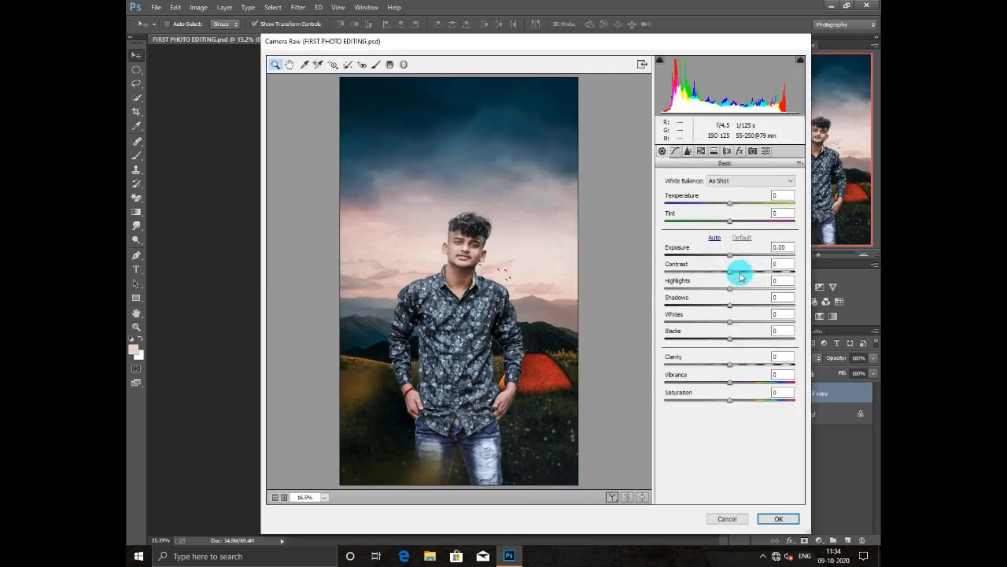
{"action": "left_click_drag", "start_coordinate": [735, 370], "coordinate": [718, 346]}
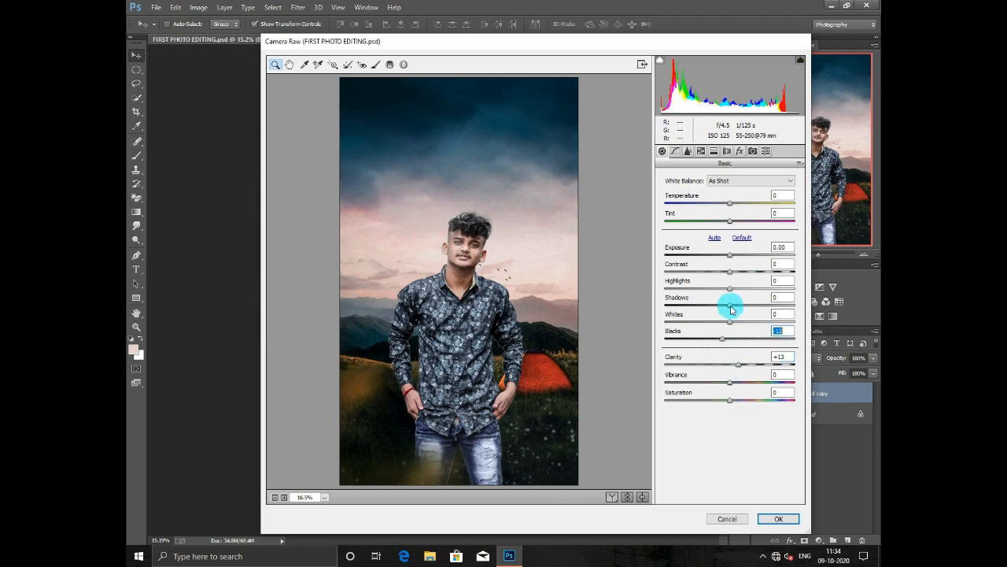
{"action": "mouse_move", "coordinate": [730, 304]}
{"action": "left_mouse_down"}
{"action": "mouse_move", "coordinate": [739, 312]}
{"action": "mouse_move", "coordinate": [716, 293]}
{"action": "left_mouse_up"}
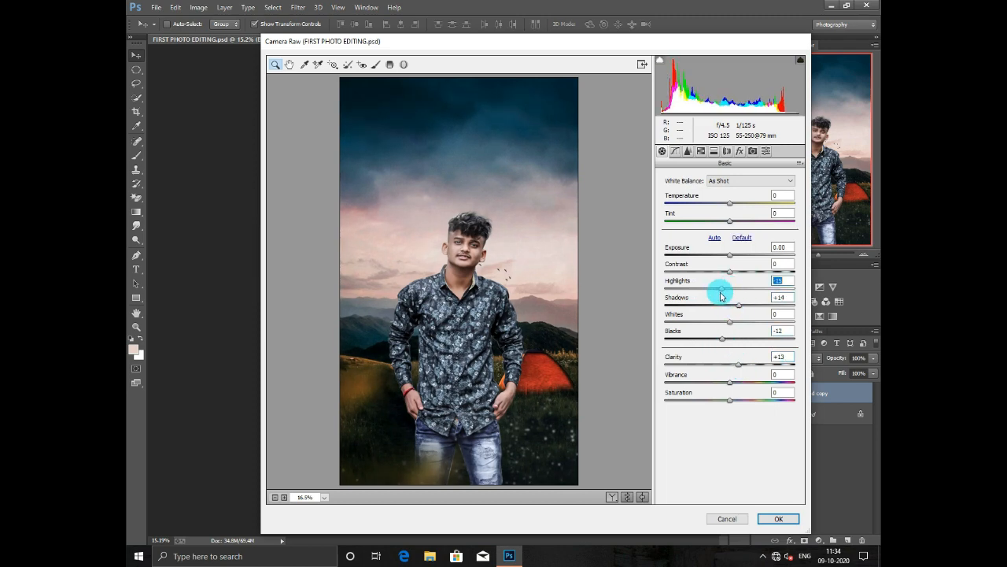
- Add a dark post-crop vignette with an amount of about -16 and a midpoint of 0
{"action": "left_click", "coordinate": [703, 152]}
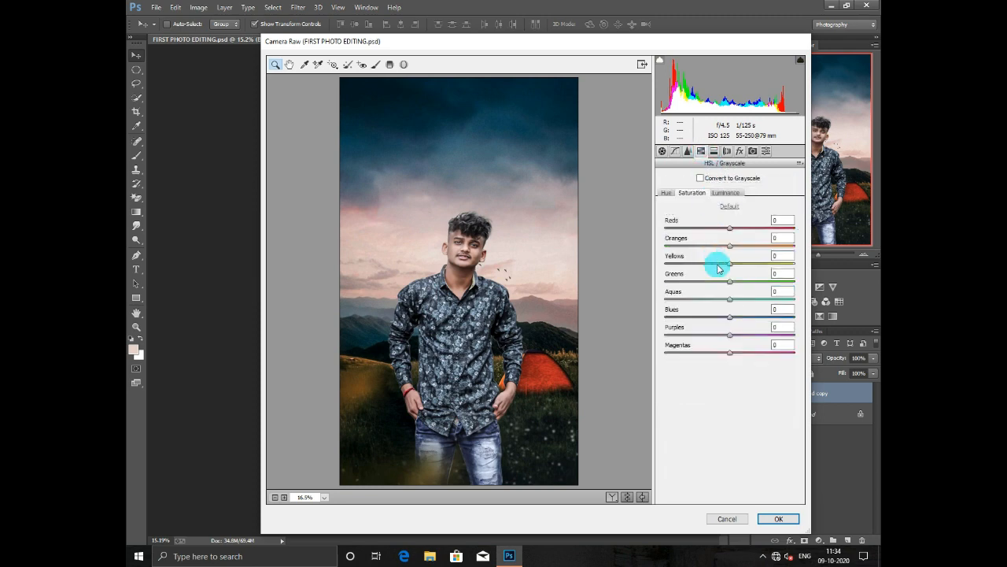
{"action": "left_click", "coordinate": [741, 151]}
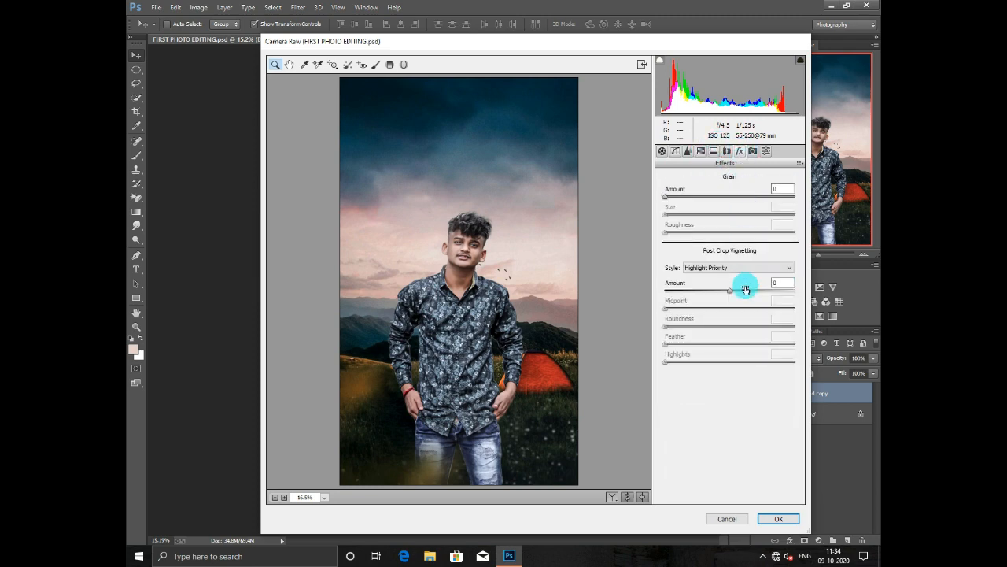
{"action": "left_click_drag", "start_coordinate": [743, 288], "coordinate": [630, 307]}
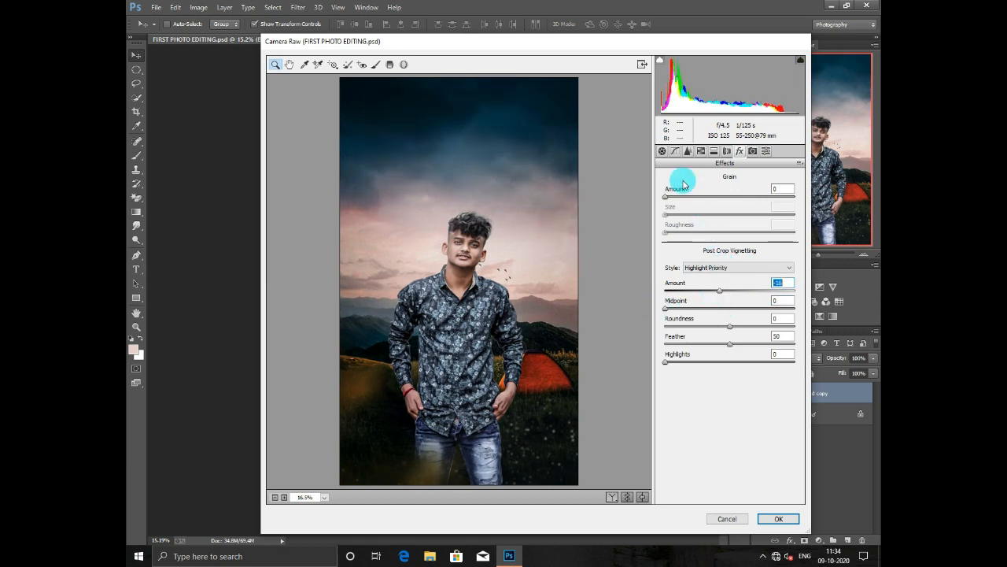
- Set Blues saturation to about -8 and luminance noise reduction to 24, and apply the Camera Raw adjustments
{"action": "left_click", "coordinate": [700, 152]}
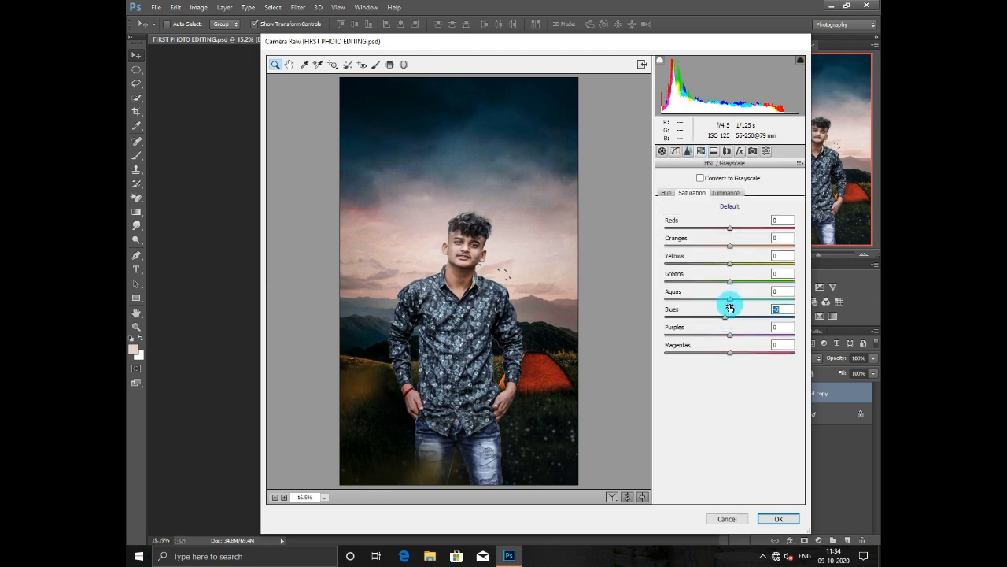
{"action": "left_click", "coordinate": [688, 150]}
{"action": "left_click_drag", "start_coordinate": [678, 294], "coordinate": [689, 291]}
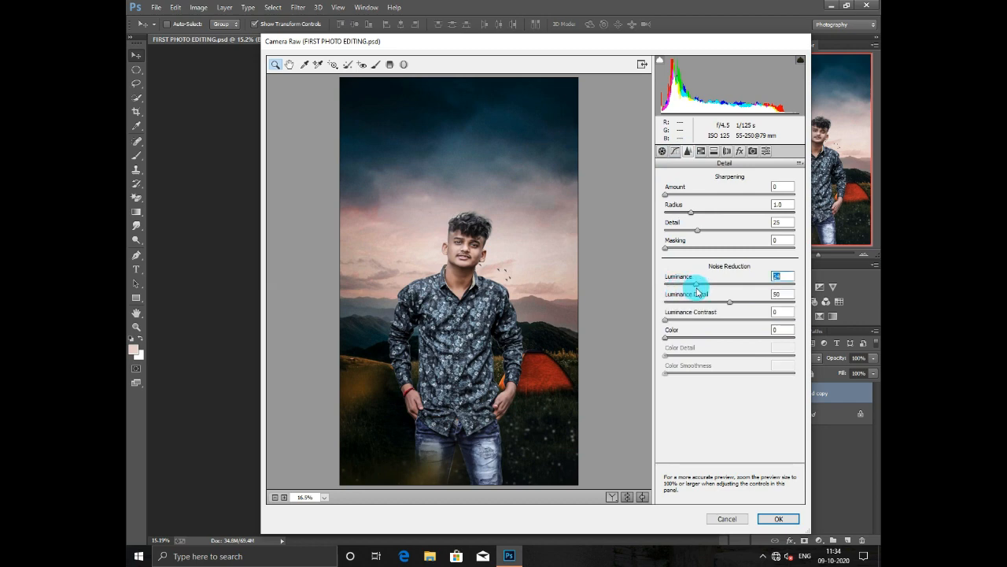
{"action": "left_click", "coordinate": [663, 151]}
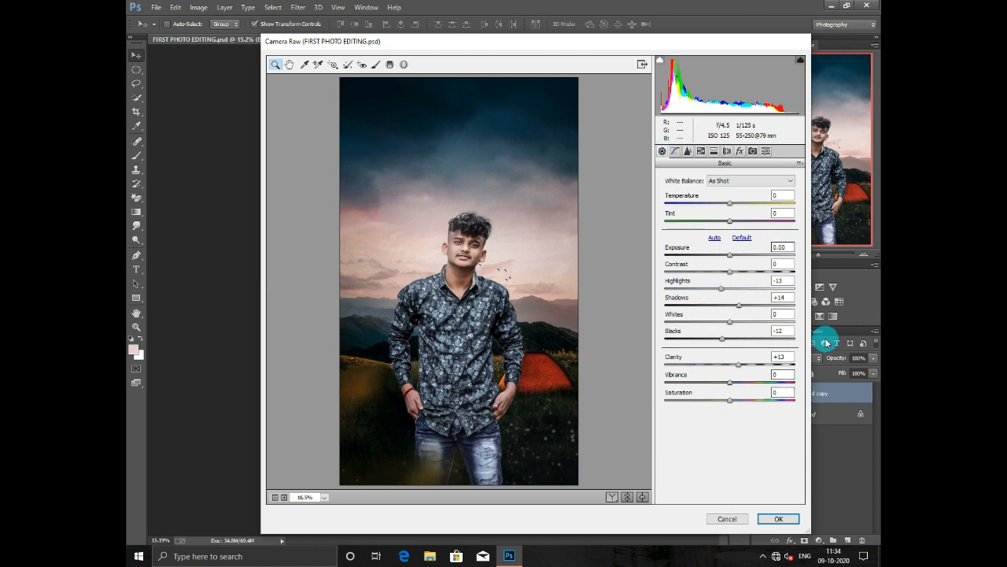
{"action": "left_click", "coordinate": [779, 518]}
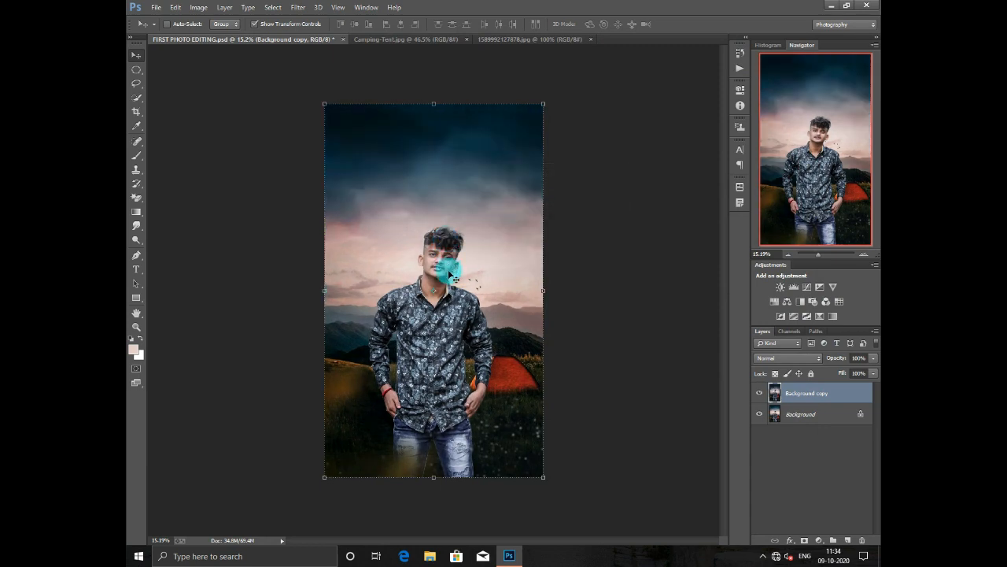
- Flatten the graded image into a single layer and start saving the document with Save As
{"action": "scroll", "coordinate": [441, 251], "scroll_direction": "up", "scroll_amount": 4}
{"action": "scroll", "coordinate": [441, 250], "scroll_direction": "down", "scroll_amount": 4}
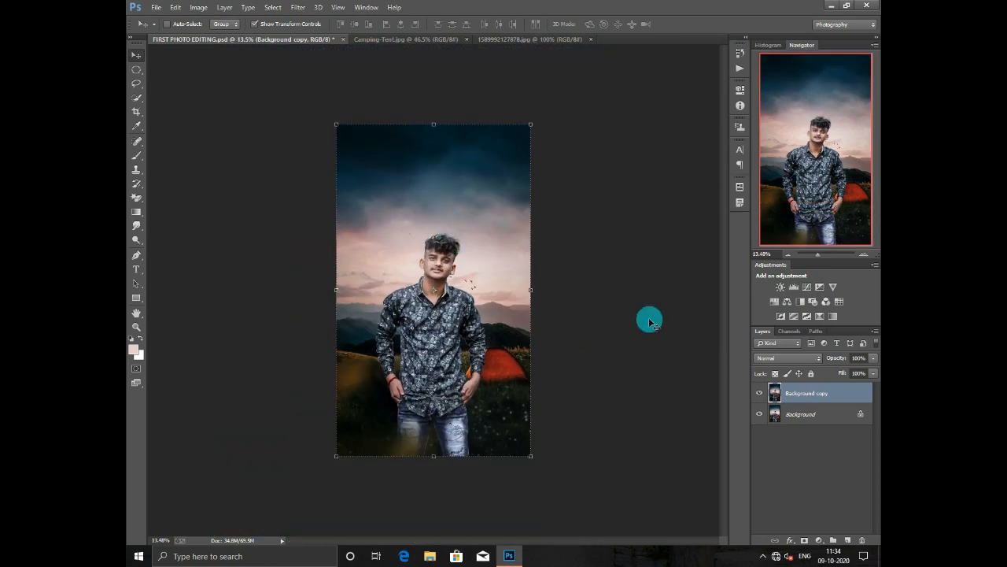
{"action": "right_click", "coordinate": [807, 404]}
{"action": "left_click", "coordinate": [716, 399]}
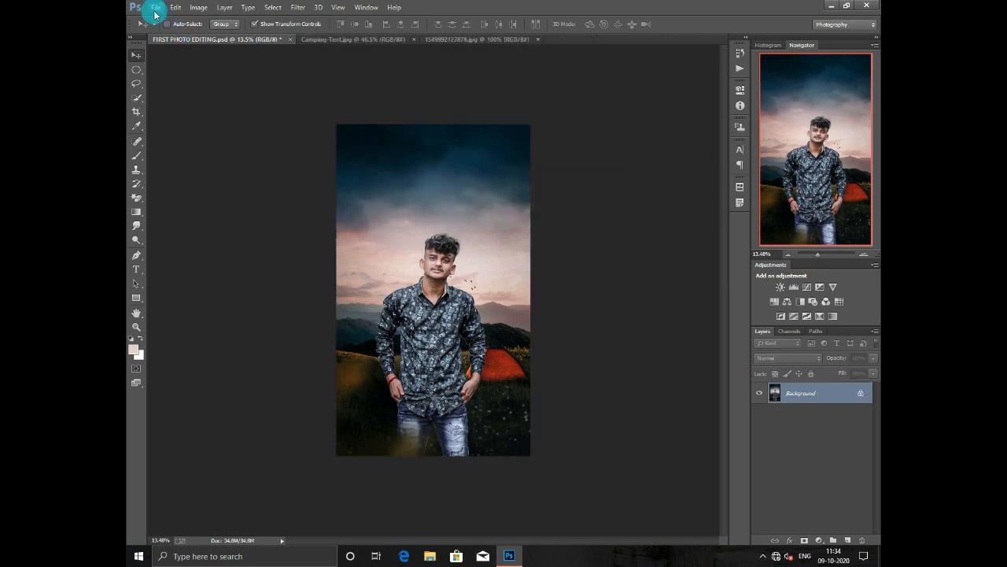
{"action": "left_click", "coordinate": [156, 10]}
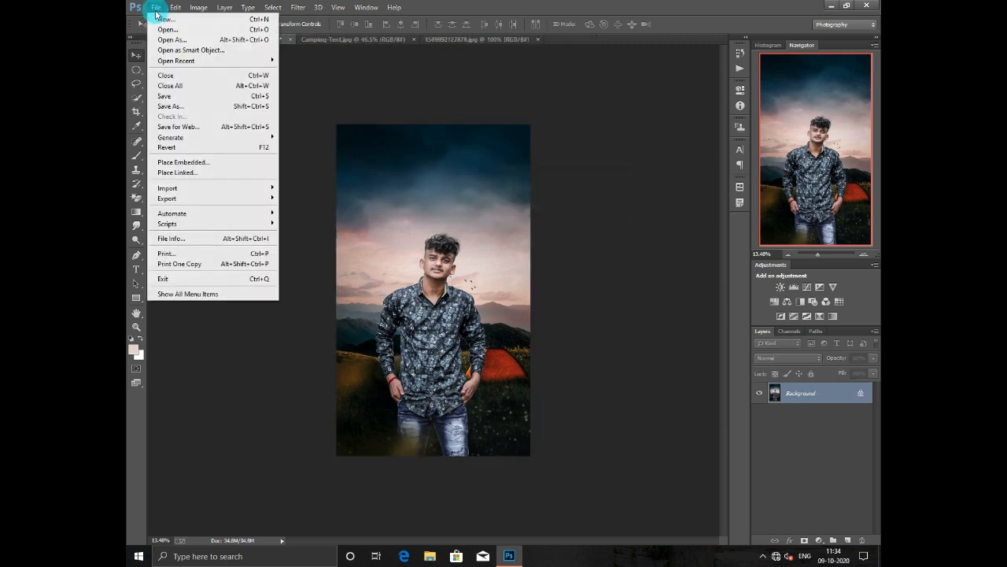
{"action": "left_click", "coordinate": [180, 107]}
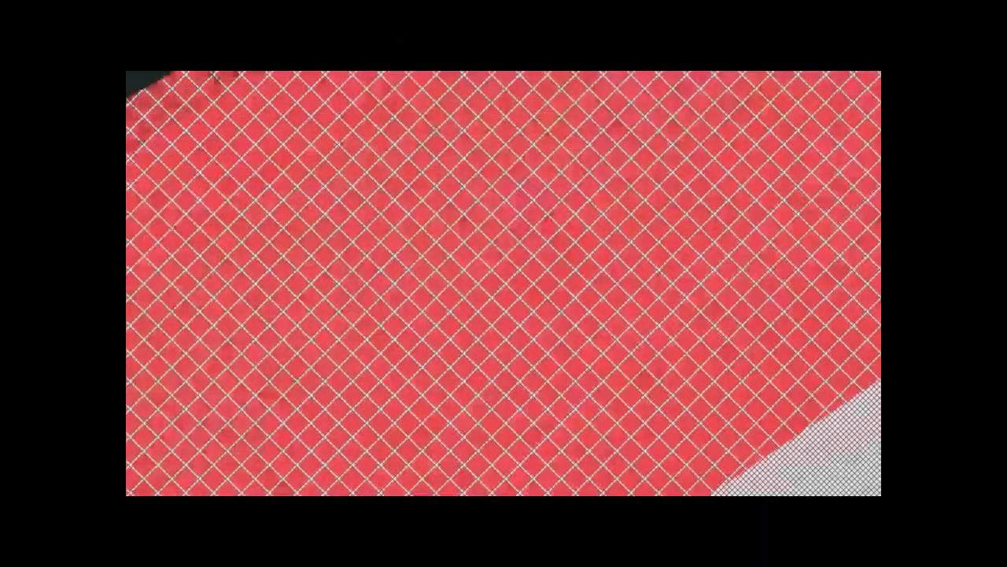